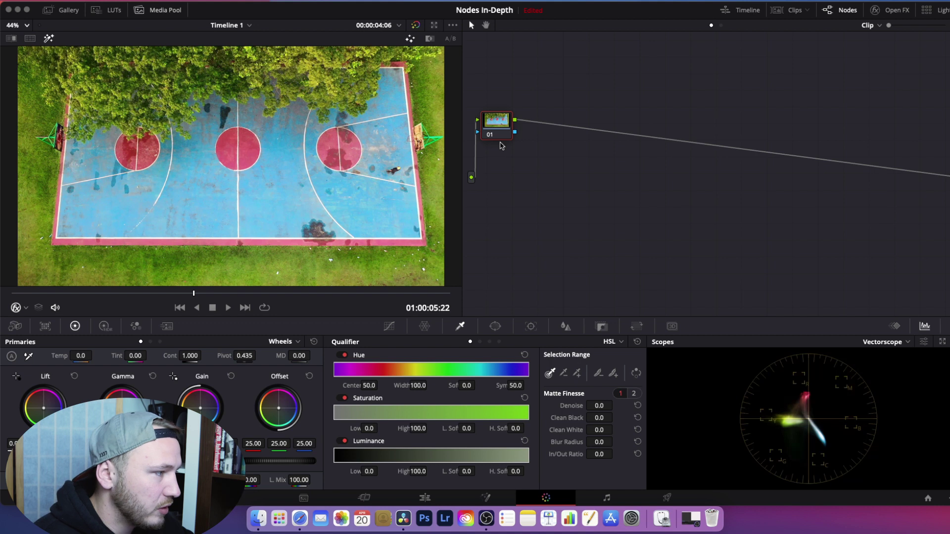
left_click_drag(501, 135, 501, 129)
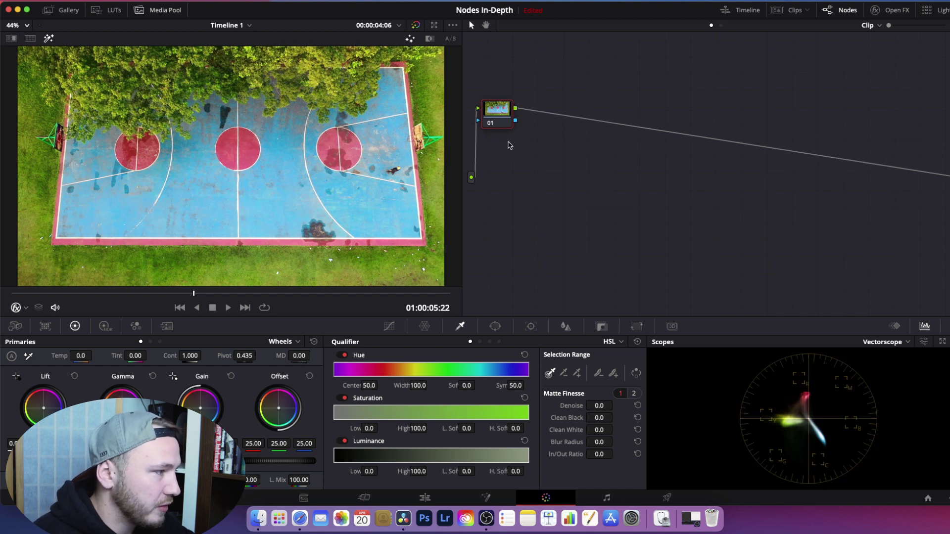
left_click_drag(500, 125, 500, 127)
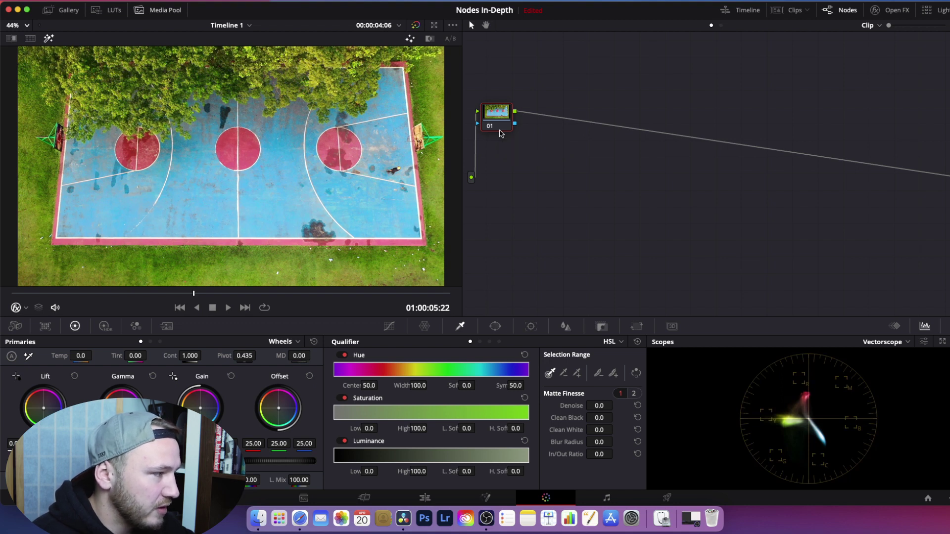
left_click_drag(500, 124, 500, 132)
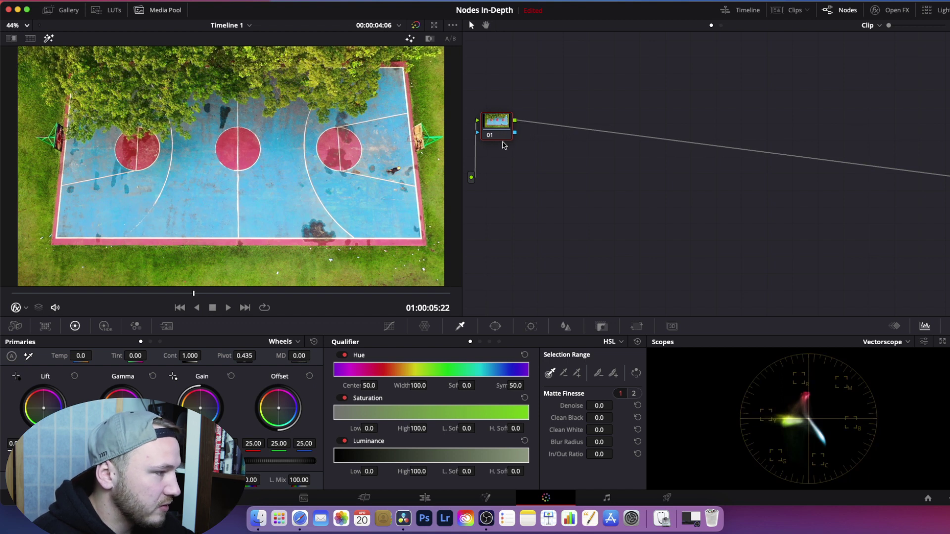
Add a serial node after node 01 and label the two nodes exp and bal.
key("alt+s")
left_click_drag(544, 131, 545, 126)
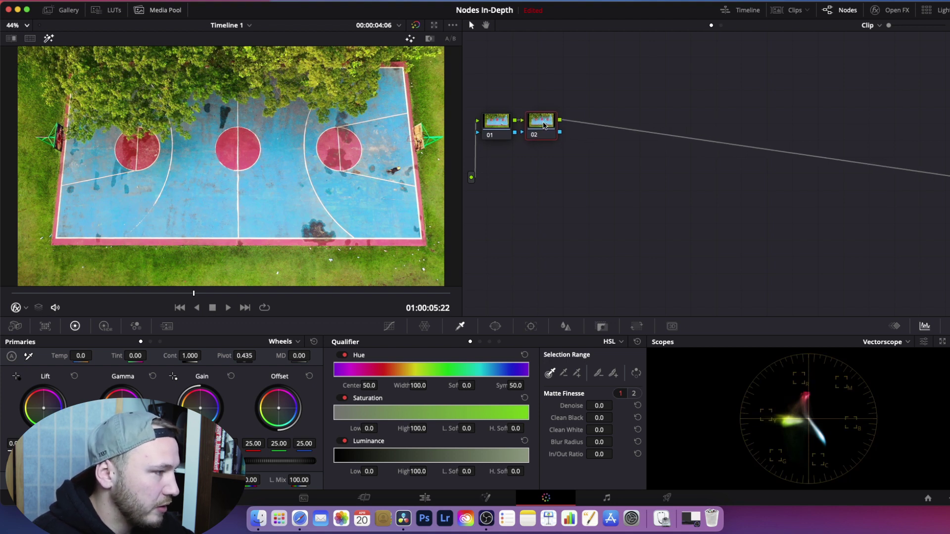
right_click(512, 126)
left_click(535, 147)
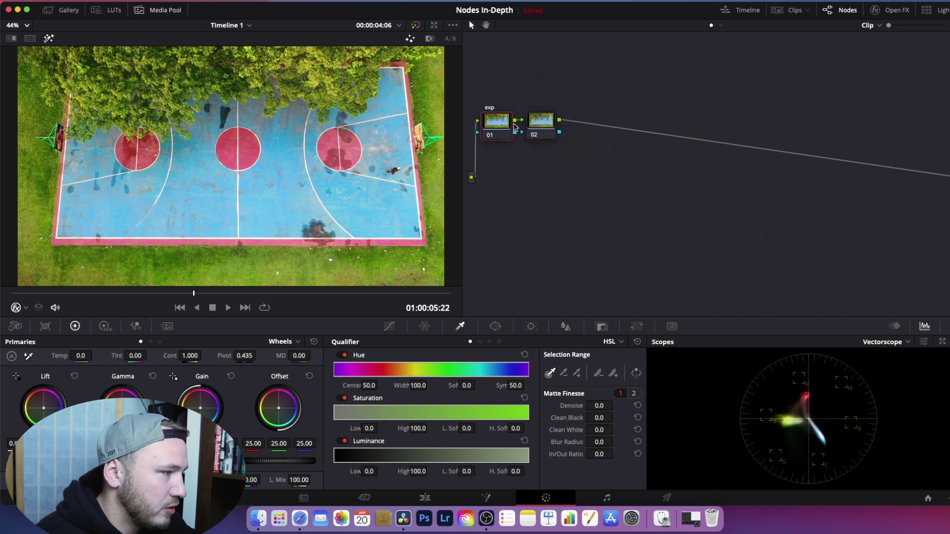
right_click(529, 125)
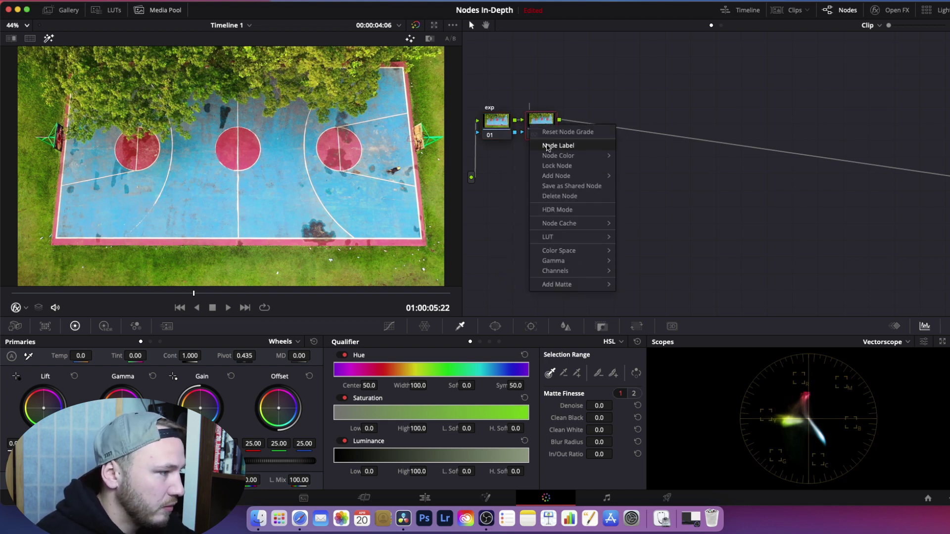
left_click(547, 147)
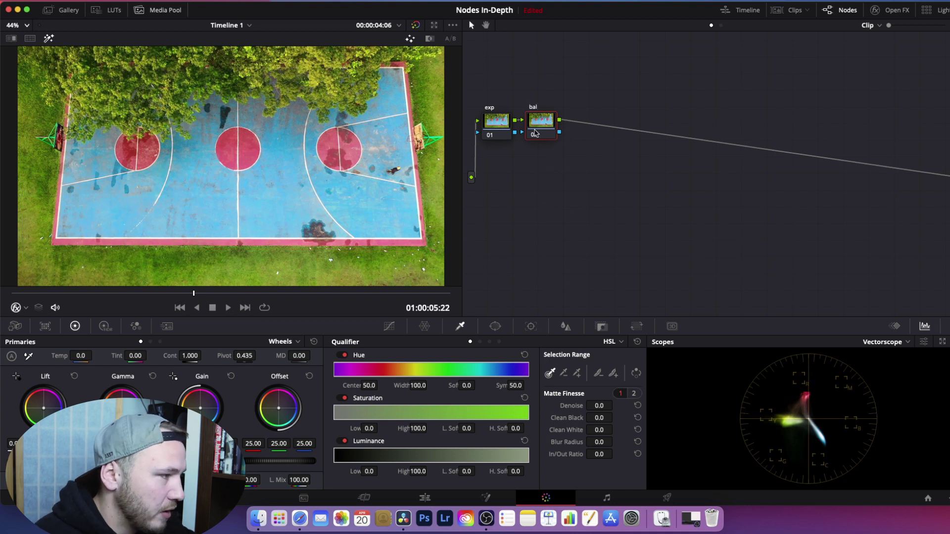
Set the contrast on the exp node to 1.216 and raise the saturation on the bal node.
left_click(488, 124)
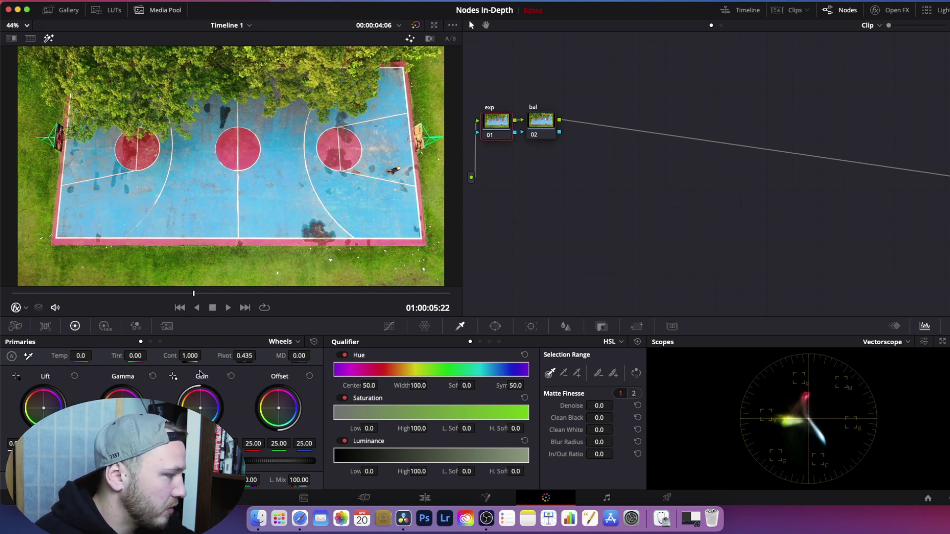
left_click_drag(188, 356, 204, 355)
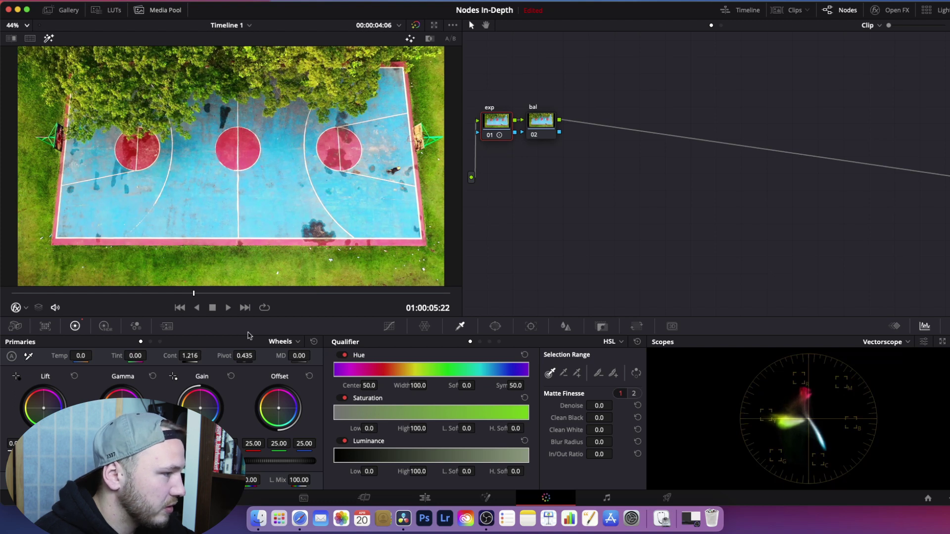
left_click(538, 131)
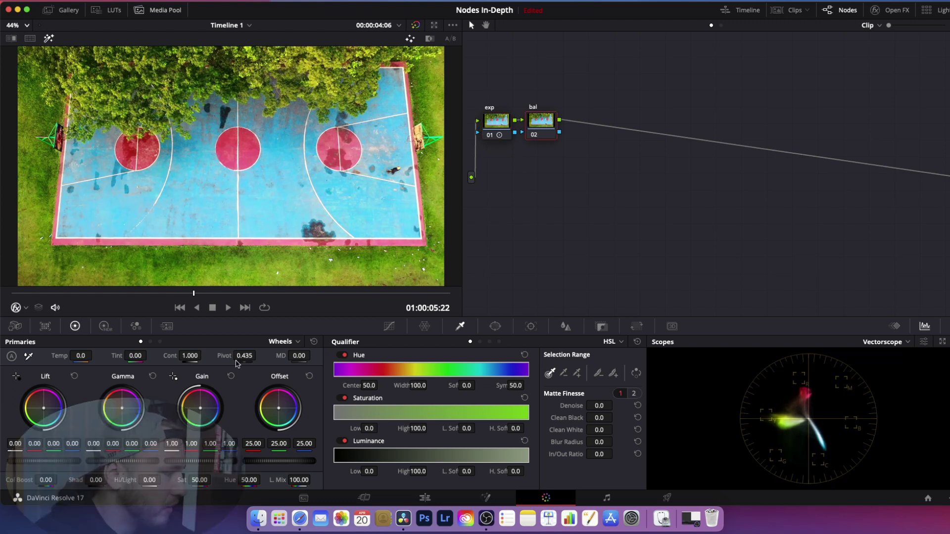
left_click_drag(200, 480, 213, 479)
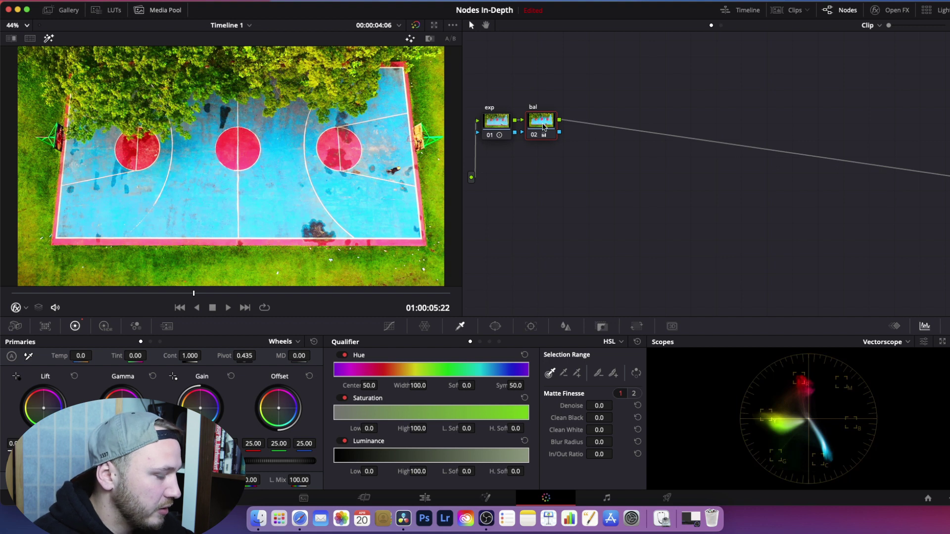
right_click(542, 127)
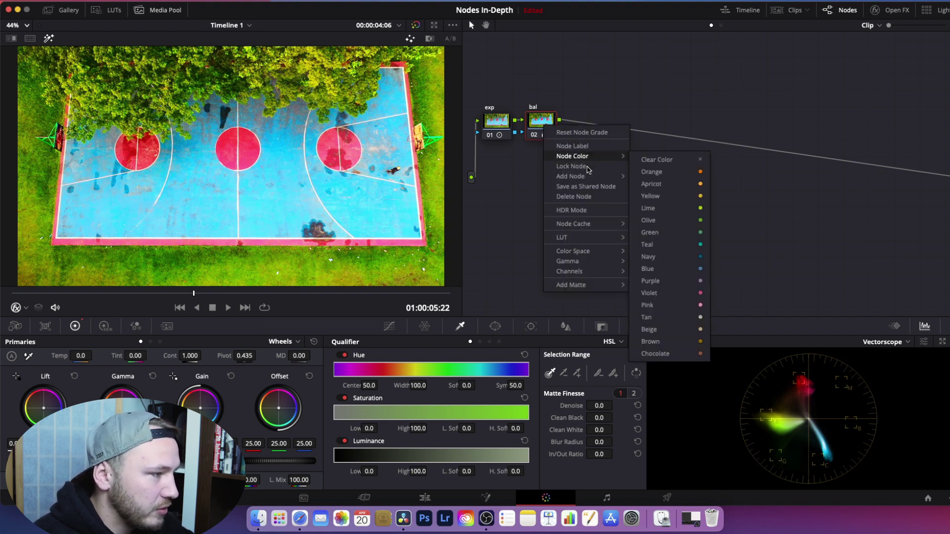
mouse_move(589, 177)
left_click(656, 209)
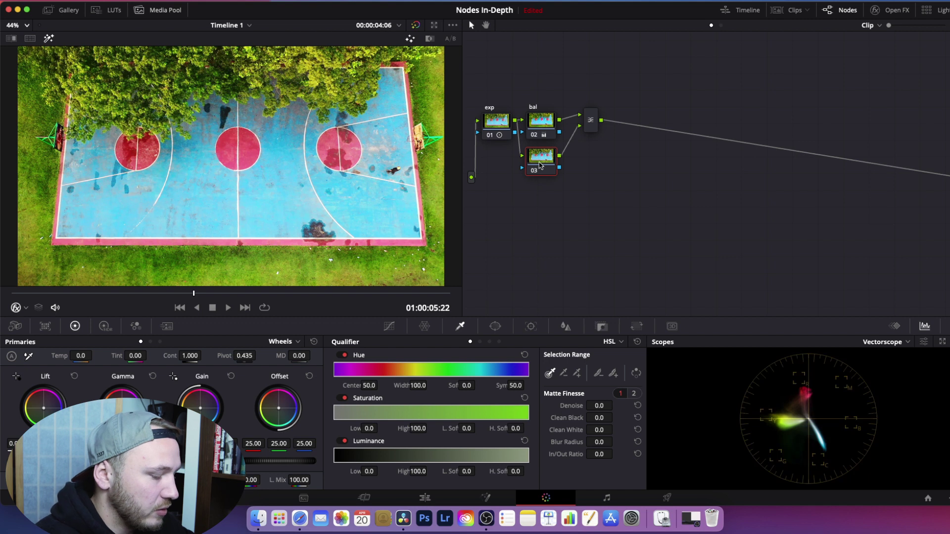
key("super+z")
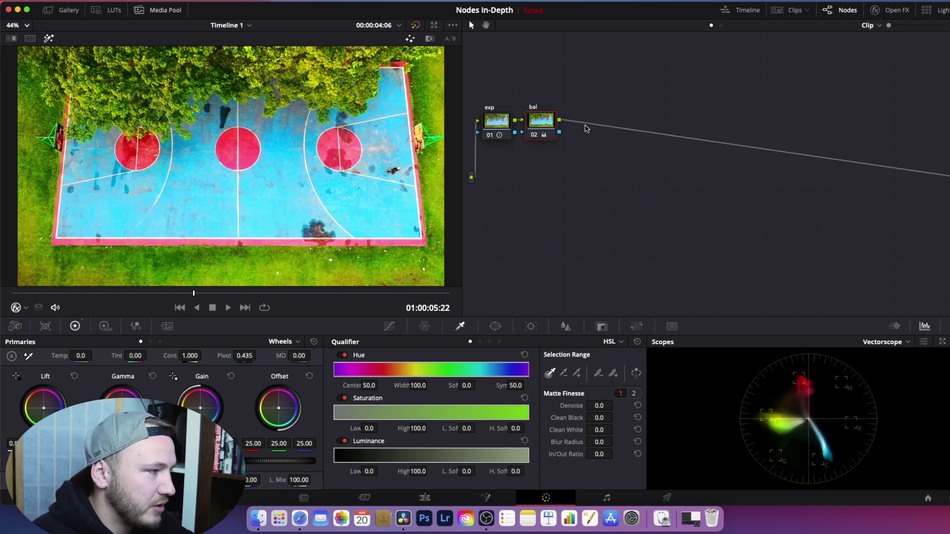
Add a serial node after bal, move it slightly up, and branch a second node beneath it into a shared mixer.
key("alt+s")
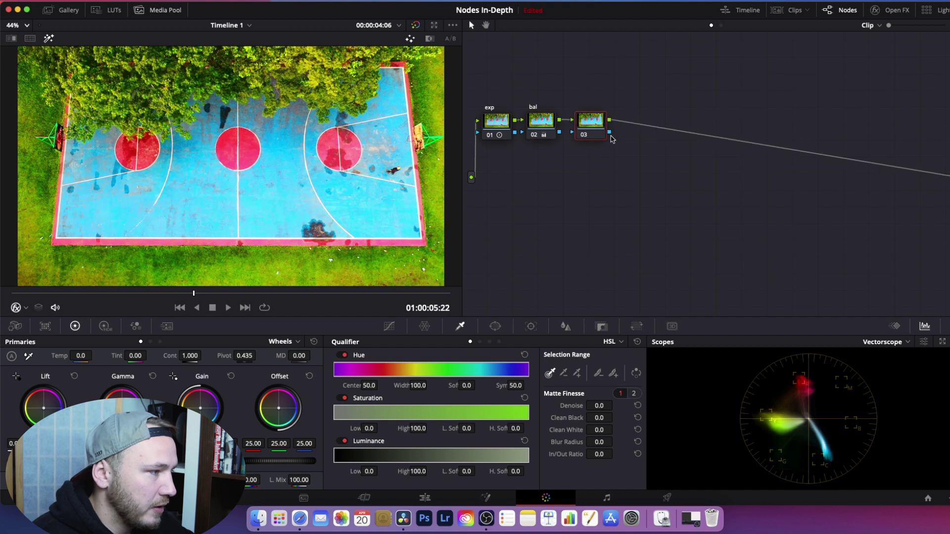
left_click_drag(592, 130, 589, 99)
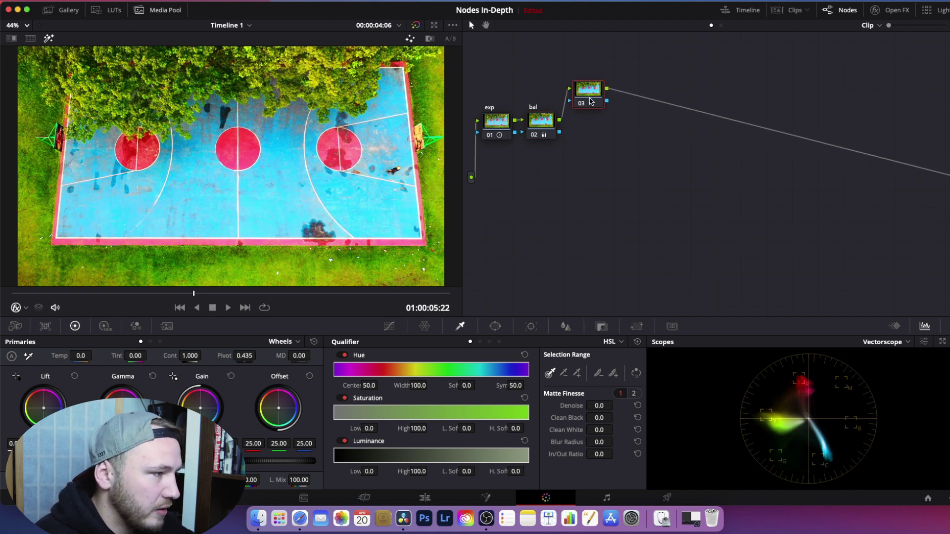
key("alt+p")
left_click_drag(588, 126, 589, 143)
Add a layer node from node 04 and place it beneath the other two branches, with the mixer beside them.
right_click(591, 143)
mouse_move(634, 195)
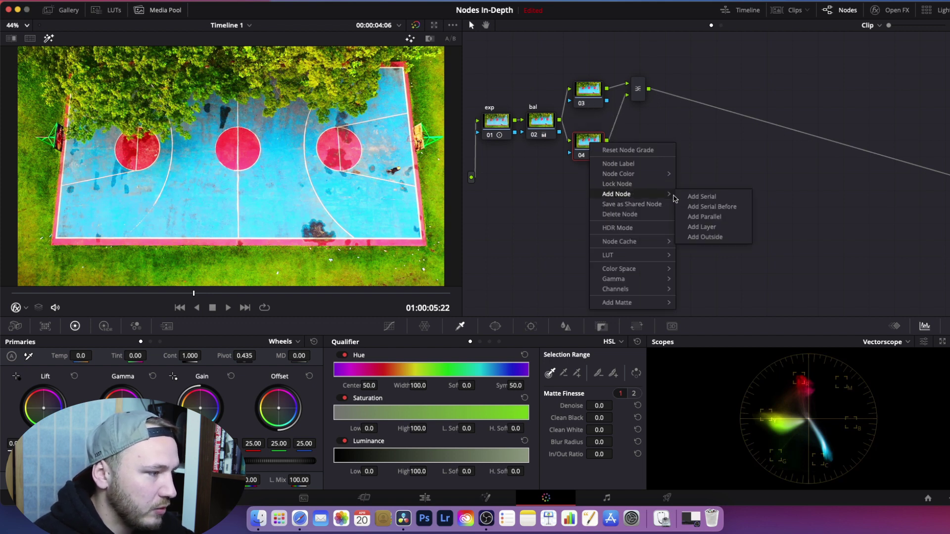
left_click(706, 227)
left_click_drag(599, 144, 636, 140)
left_click_drag(589, 178, 589, 168)
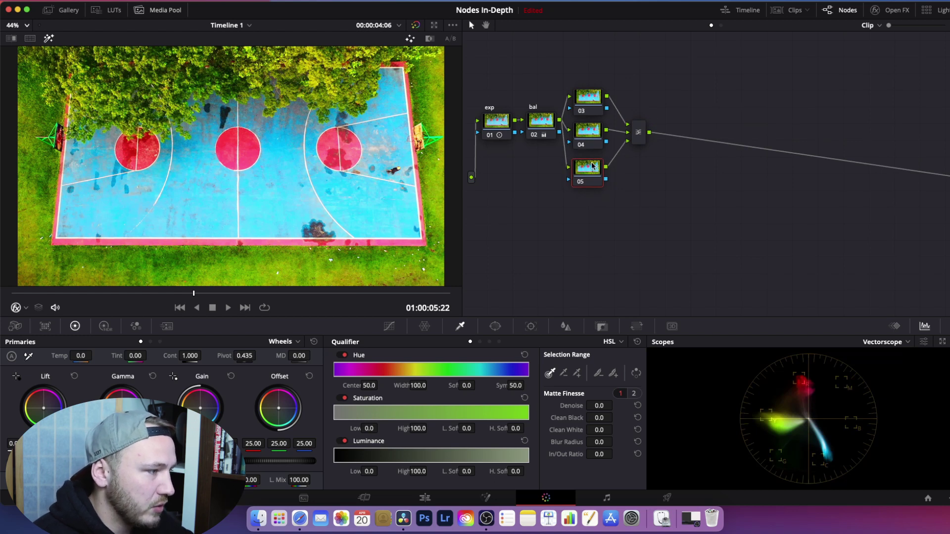
Line up nodes 03, 04 and 05 in an evenly spaced vertical column between bal and the mixer.
mouse_move(592, 173)
left_mouse_down()
mouse_move(595, 36)
mouse_move(592, 175)
left_mouse_up()
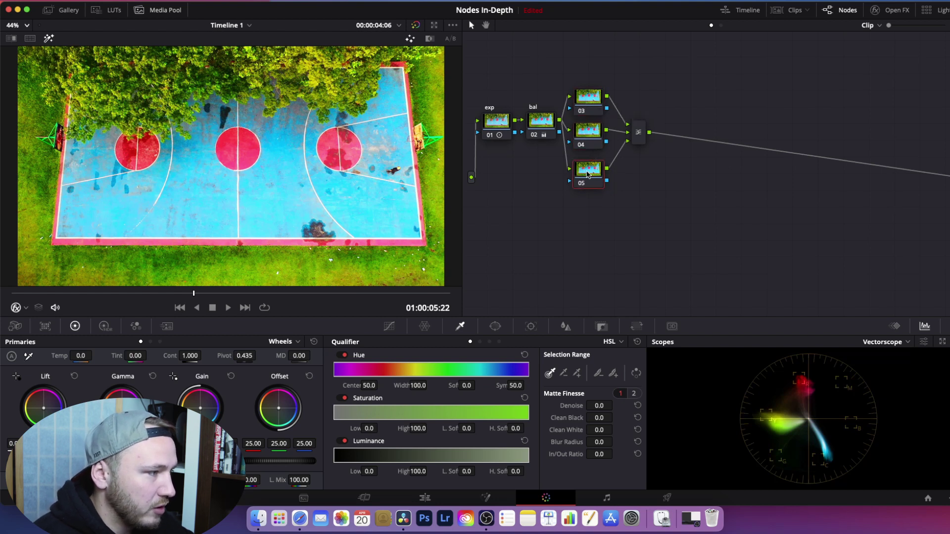
left_click_drag(588, 178, 591, 37)
left_click(590, 123)
left_click_drag(590, 124, 591, 190)
left_click_drag(595, 85, 594, 219)
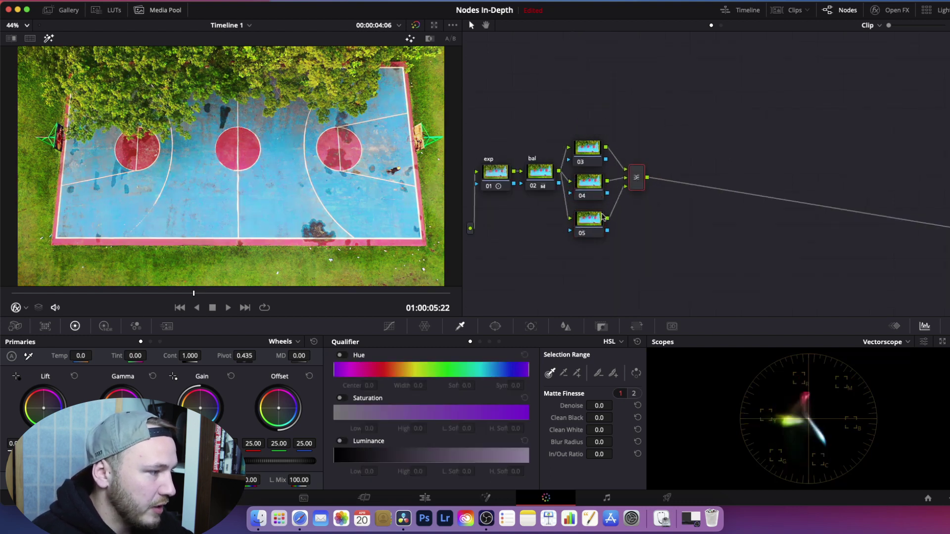
left_click_drag(592, 156, 595, 151)
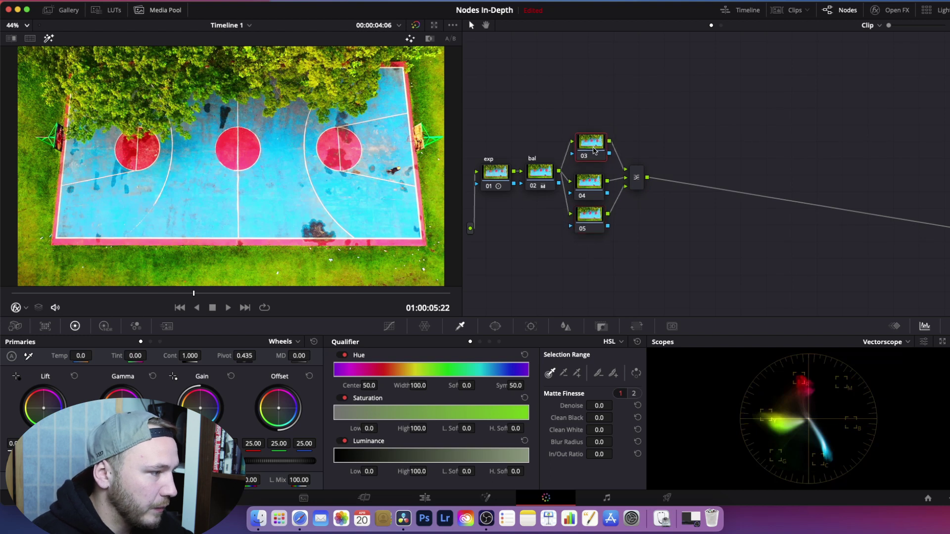
left_click_drag(596, 192, 596, 213)
left_click(592, 180)
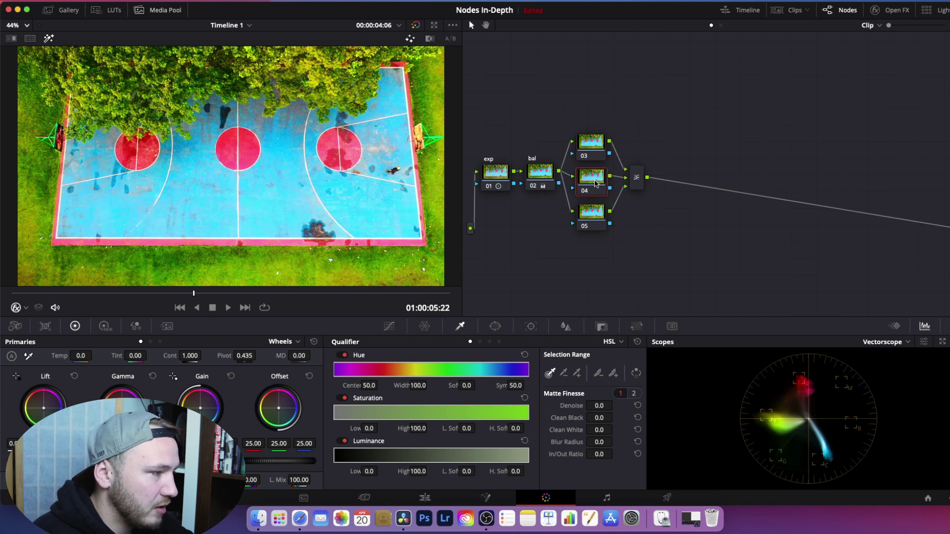
left_click_drag(596, 184, 595, 211)
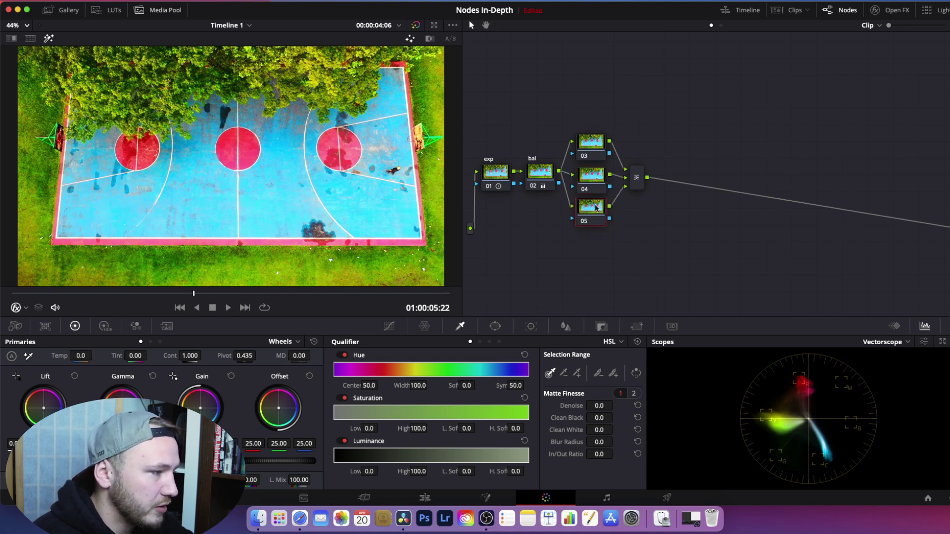
left_click(593, 183)
left_click(600, 156)
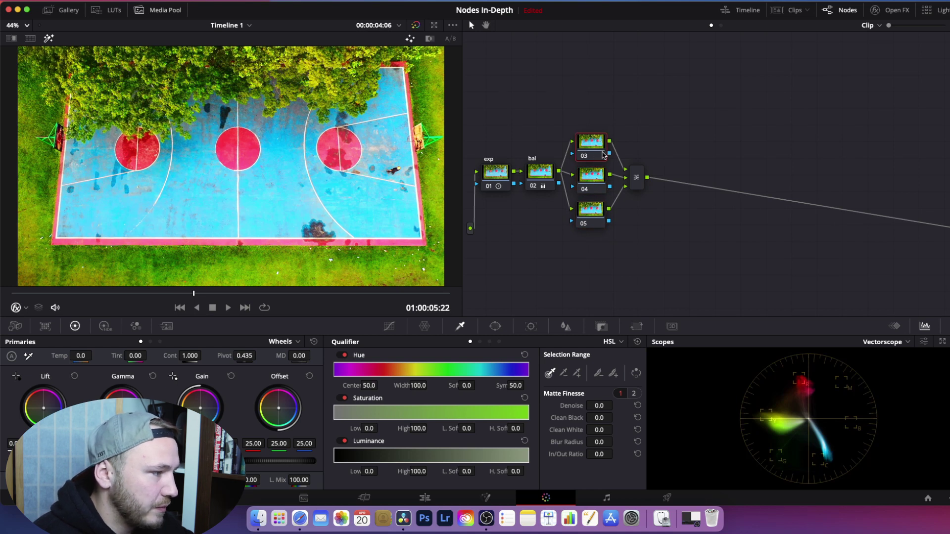
Apply the Six Vector - Green qualifier preset to node 04.
left_click(592, 182)
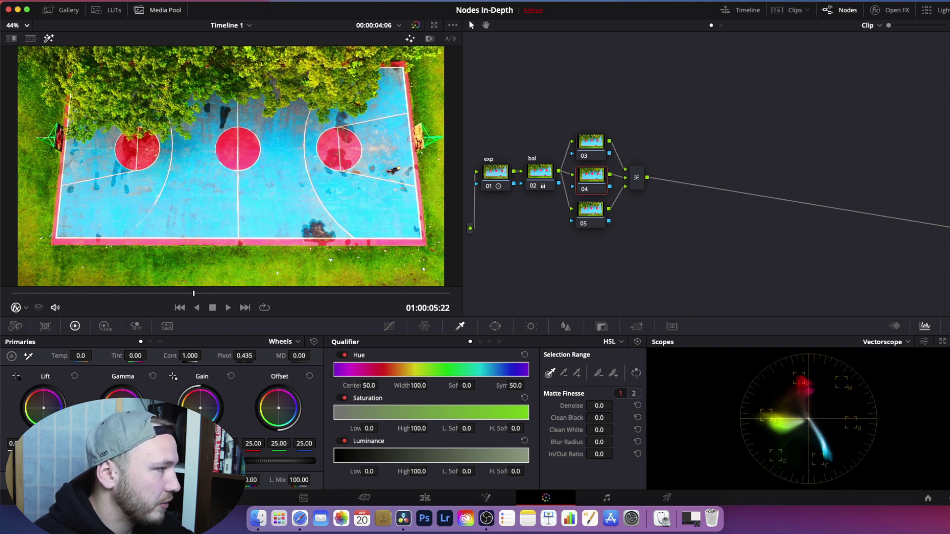
left_click(342, 4)
mouse_move(399, 220)
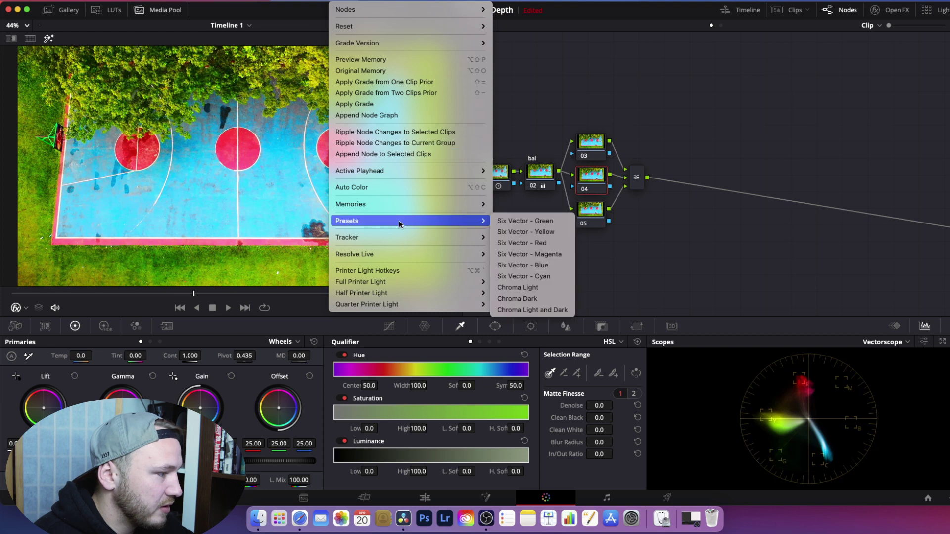
left_click(530, 221)
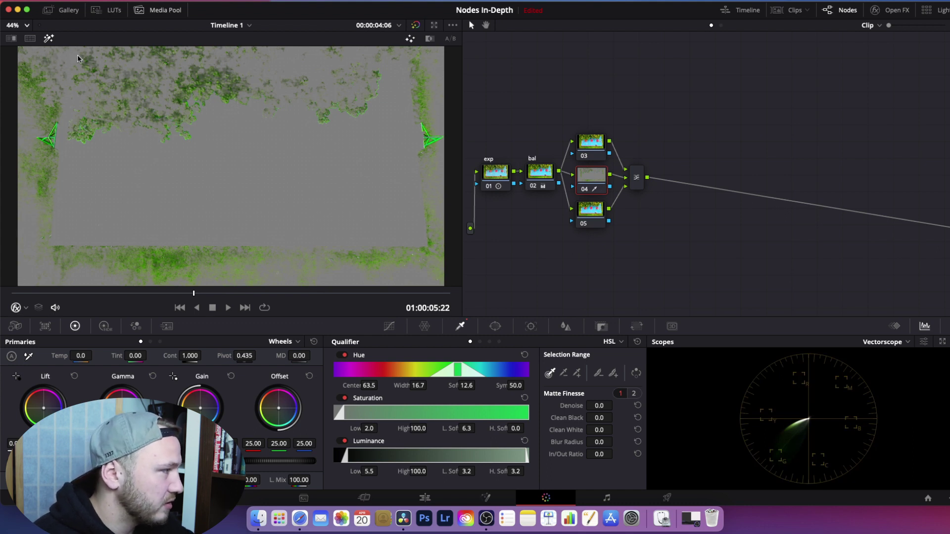
Highlight node 04's selection in the viewer and adjust its qualifier hue range to center 59.1 and width 28.6 to cover the foliage.
left_click(48, 39)
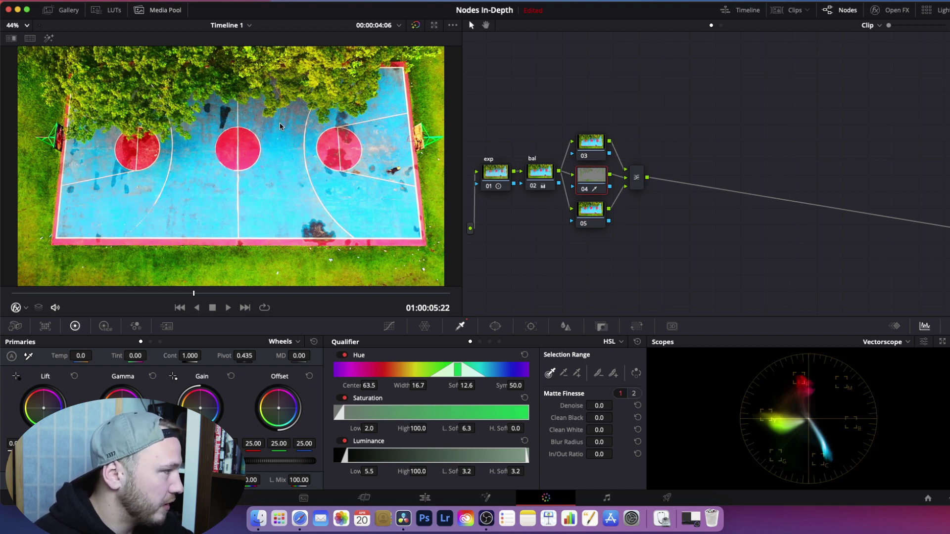
left_click(53, 40)
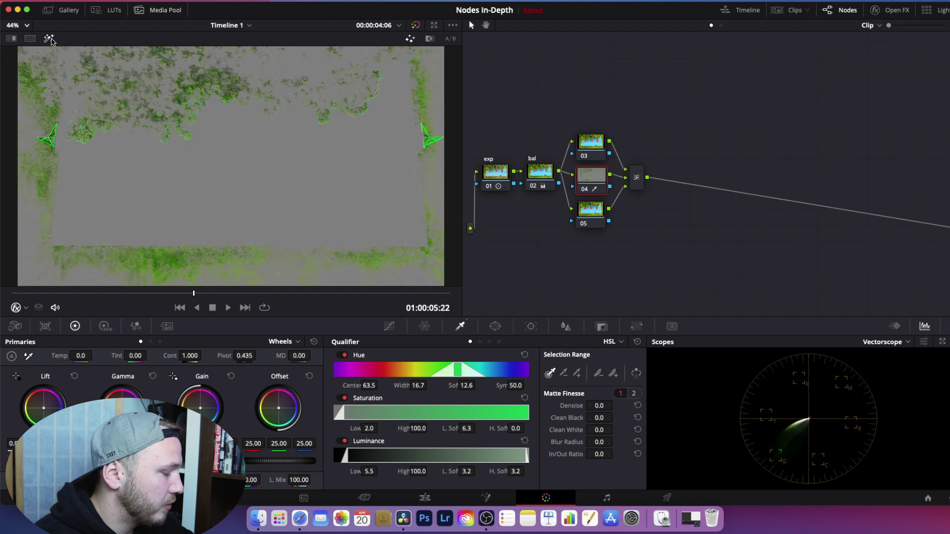
left_click(54, 40)
key("shift+h")
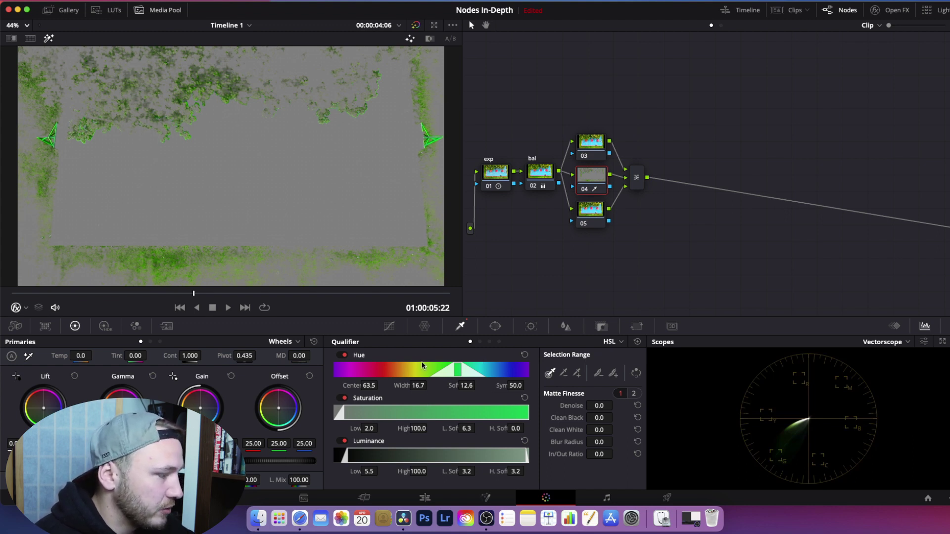
left_click_drag(454, 372, 435, 369)
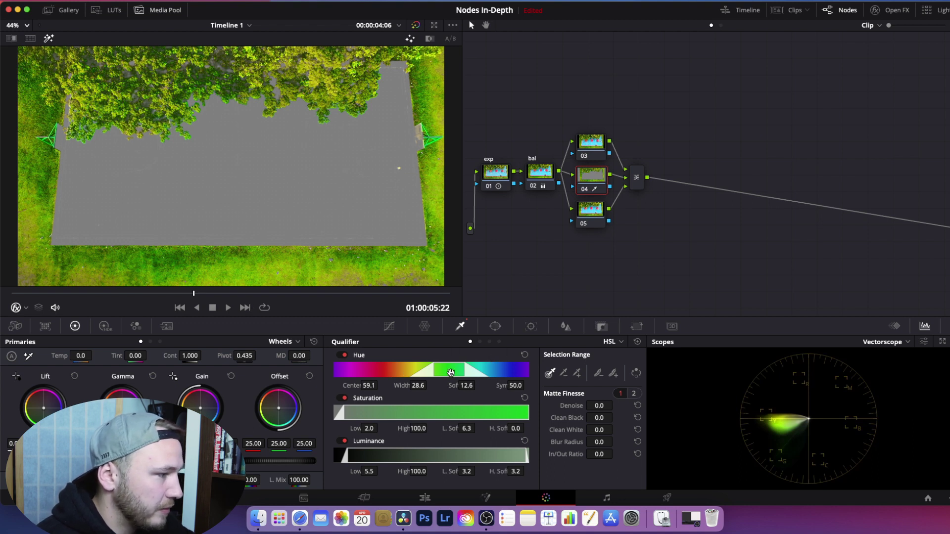
Apply the Six Vector - Red qualifier preset to node 05.
left_click(598, 225)
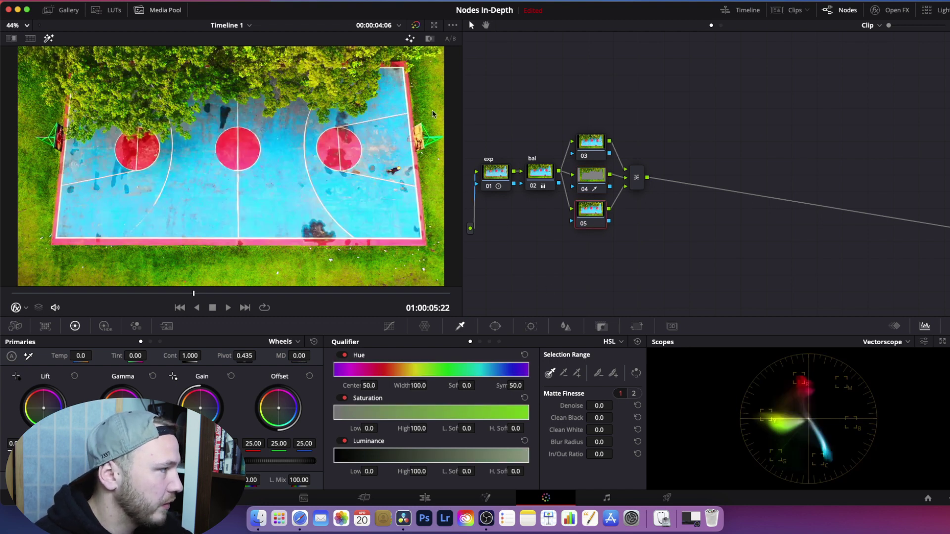
left_click(322, 1)
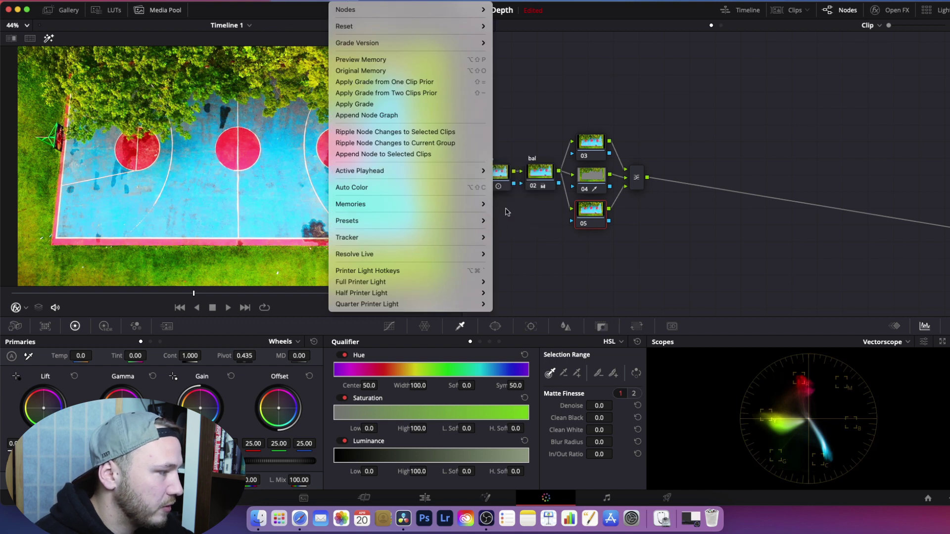
mouse_move(394, 223)
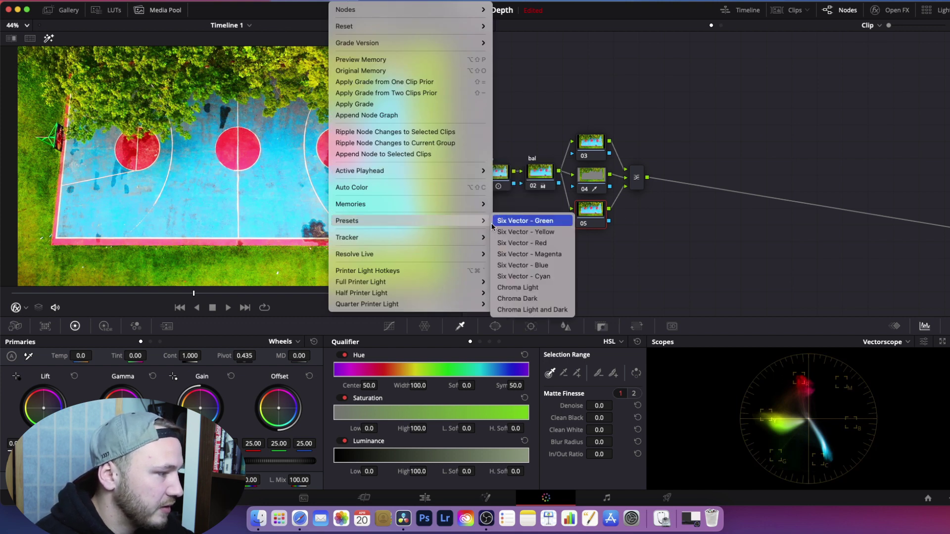
left_click(531, 243)
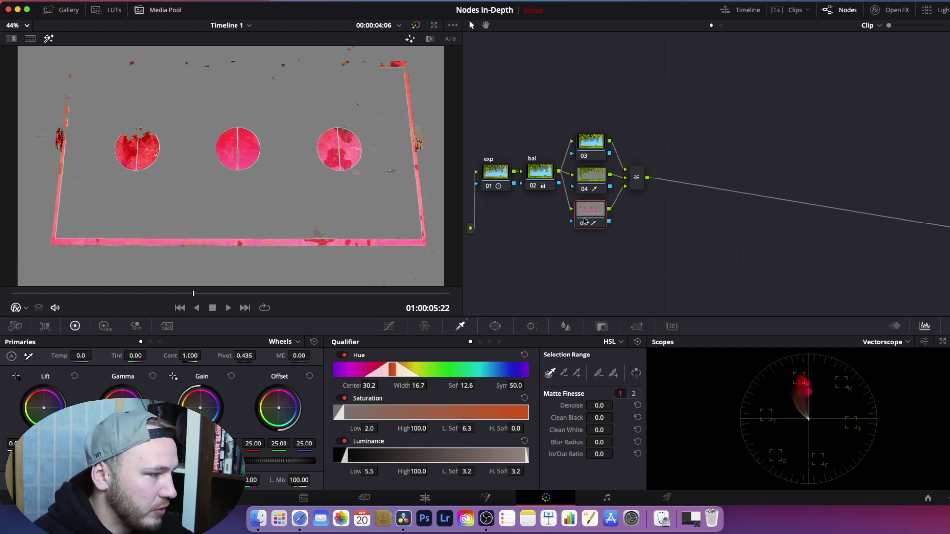
Clean up the qualifier mattes: node 04 with denoise 10.9 and blur radius 12.6, node 05 with denoise 11.9 and blur radius 10.5.
left_click(598, 180)
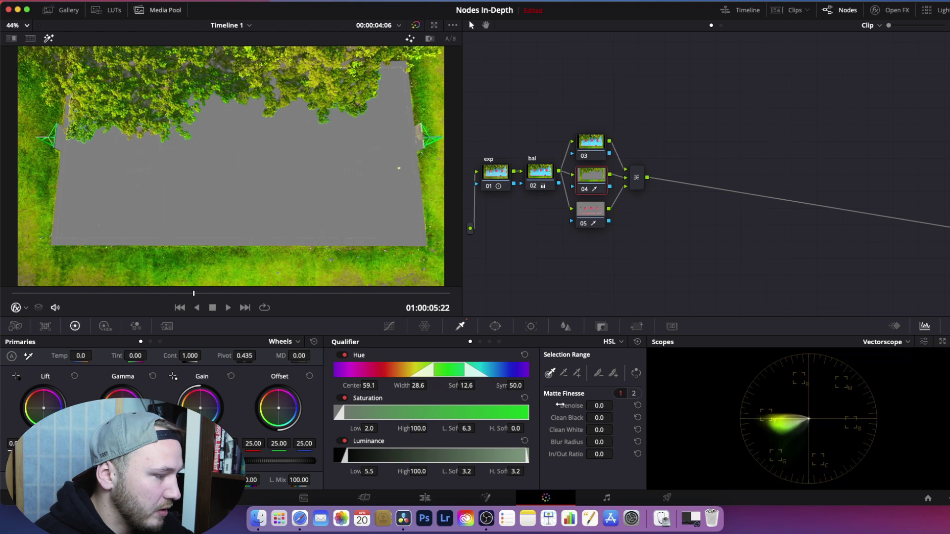
left_click_drag(597, 405, 615, 406)
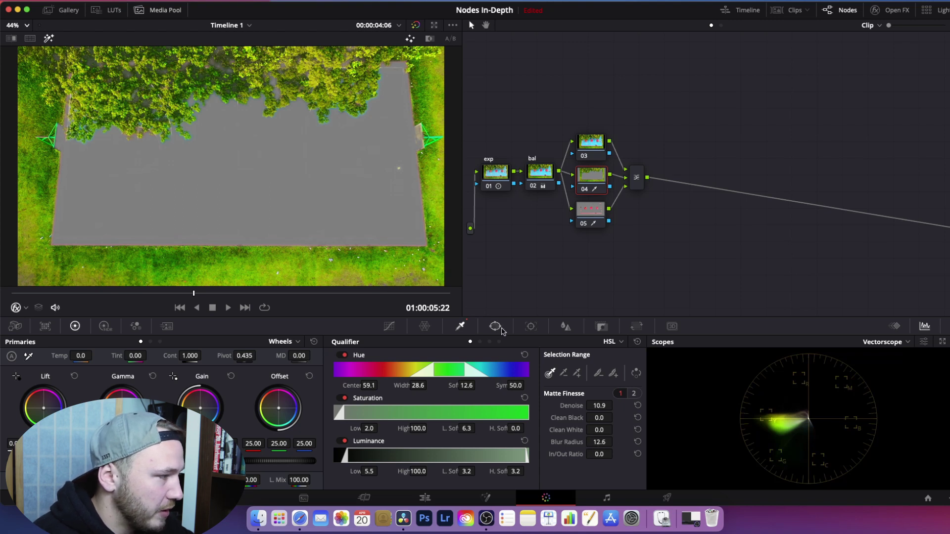
left_click(586, 211)
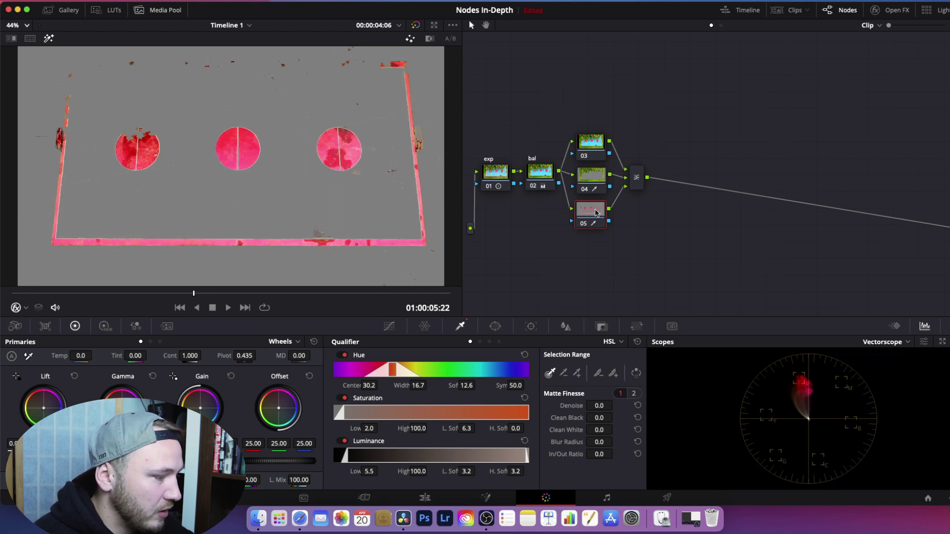
left_click_drag(599, 406, 615, 405)
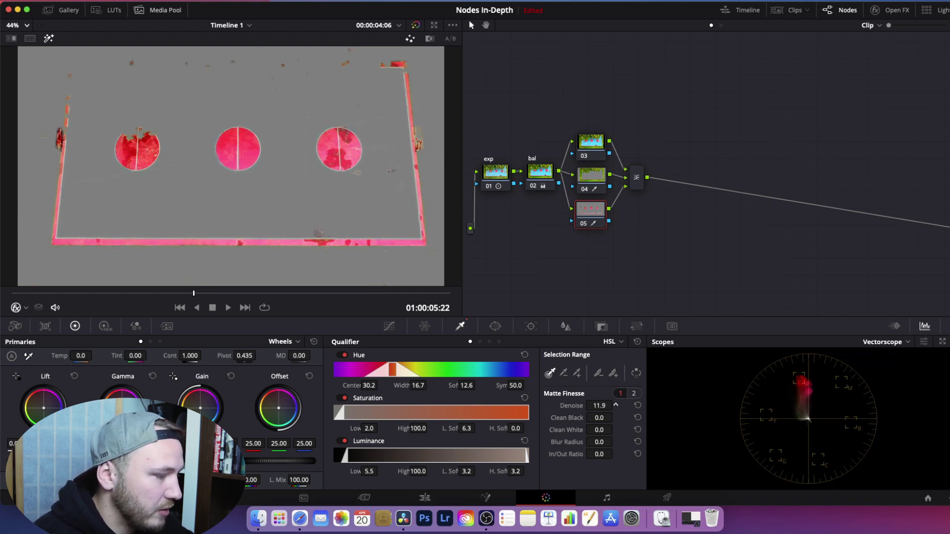
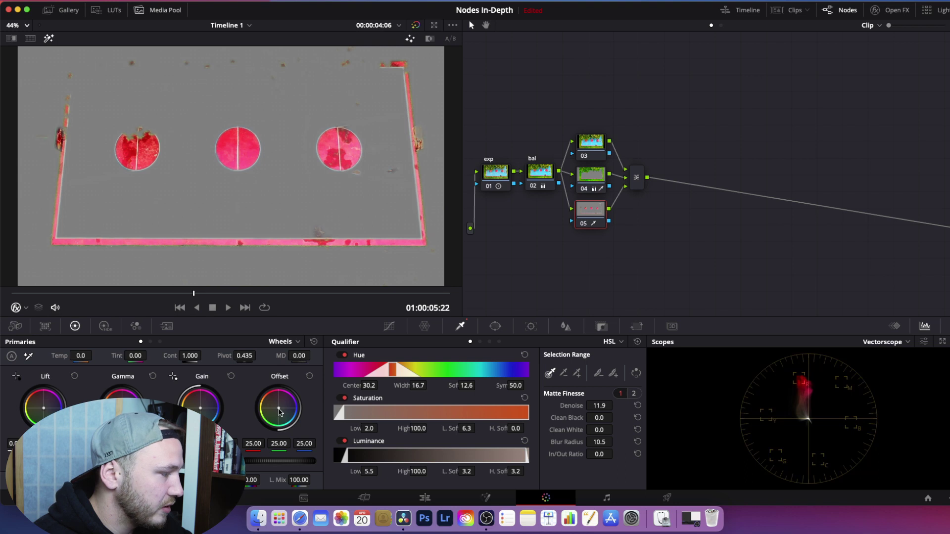
Push node 05's offset towards magenta, to red 49.04, green 14.07 and blue 56.42.
mouse_move(279, 408)
left_mouse_down()
mouse_move(274, 398)
mouse_move(287, 400)
left_mouse_up()
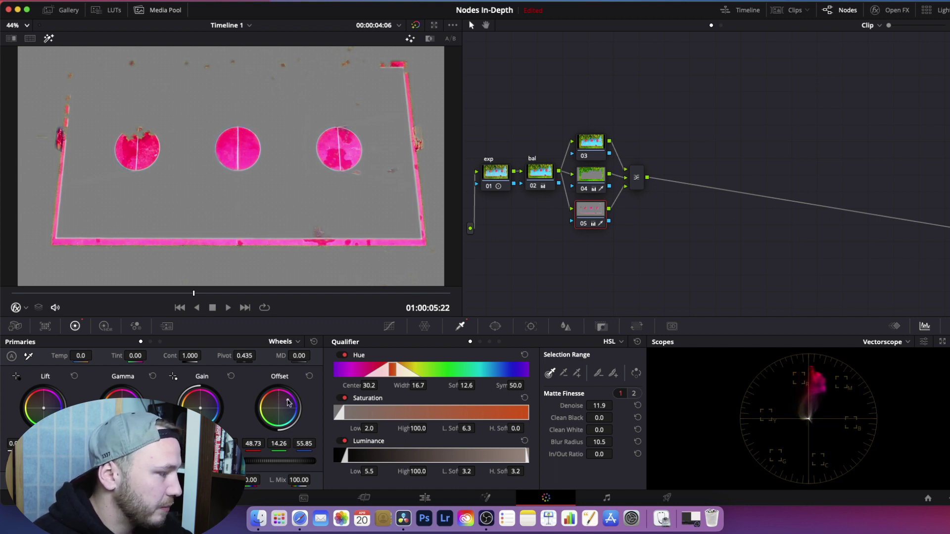
left_click_drag(290, 404, 289, 404)
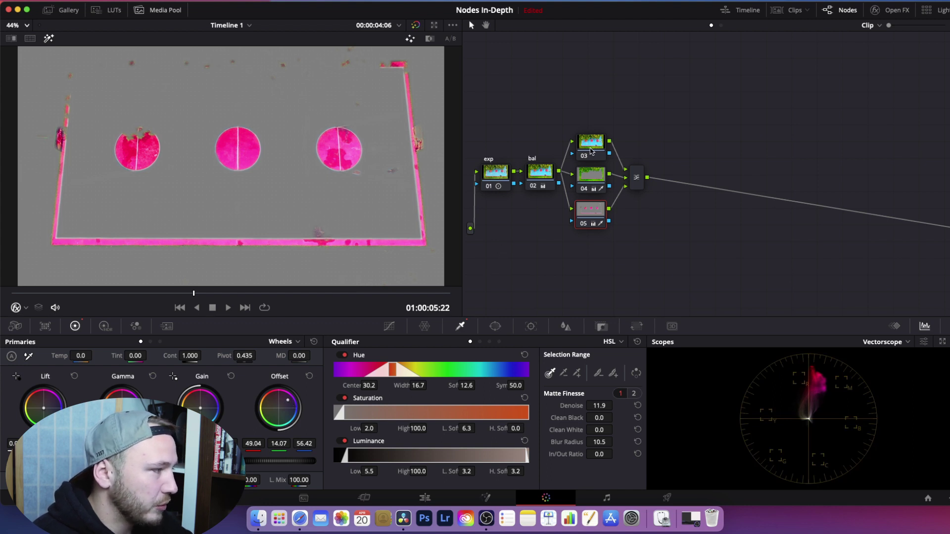
Select node 03 and turn off the viewer highlight so the full graded image is displayed.
left_click(590, 151)
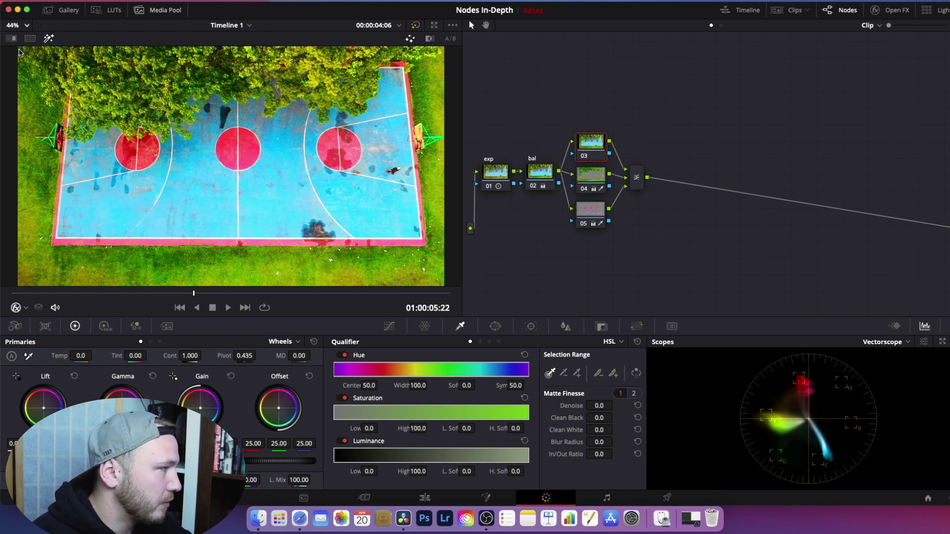
left_click(48, 38)
key("shift+h")
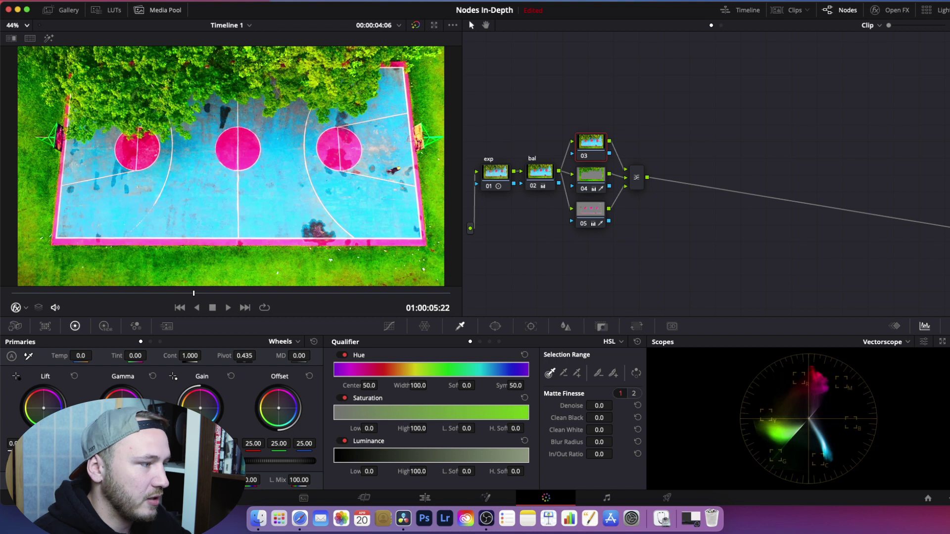
Review nodes 04 and 05 and try desaturating node 03 to judge its effect on the blue court.
left_click(591, 192)
left_click(592, 208)
left_click(593, 179)
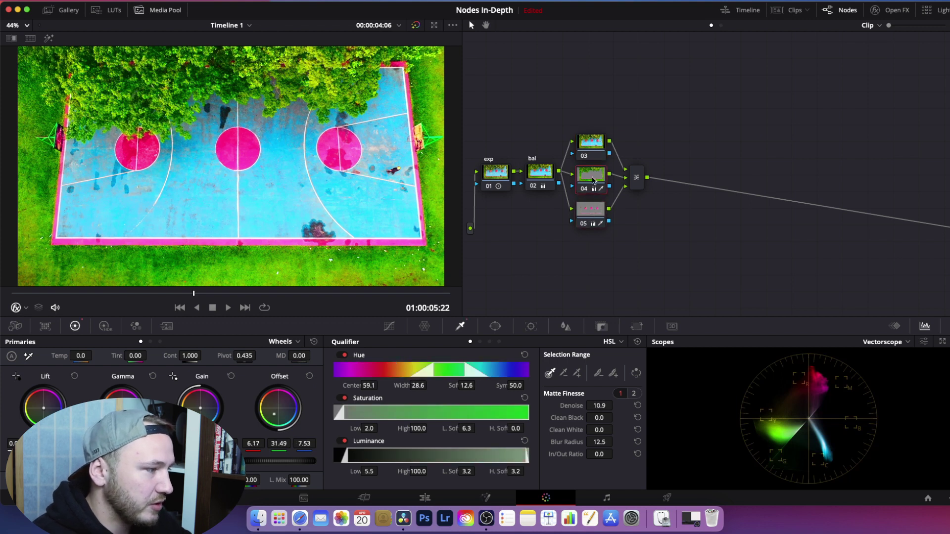
left_click(592, 218)
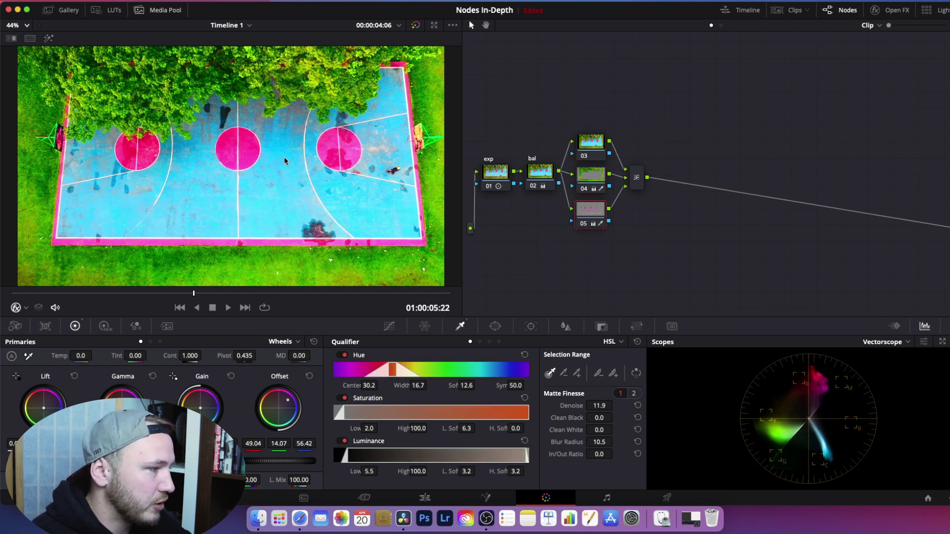
left_click(591, 147)
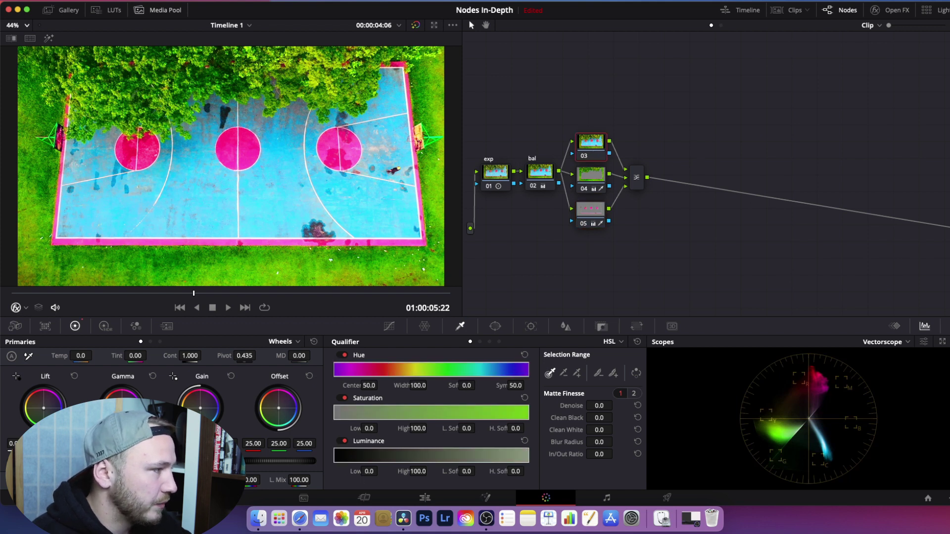
key("ctrl+v")
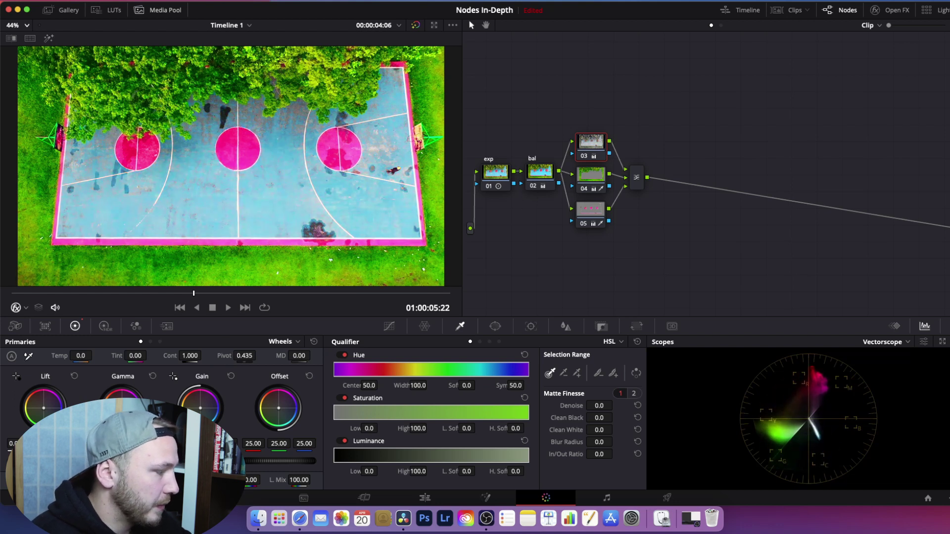
Add a serial node after the layer mixer and place it level with node 03.
left_click(636, 178)
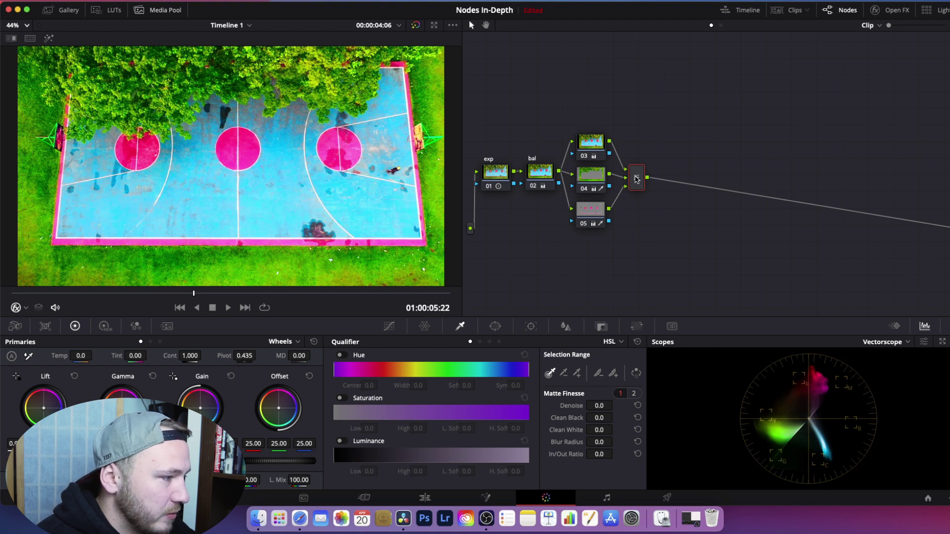
left_click_drag(638, 178, 639, 175)
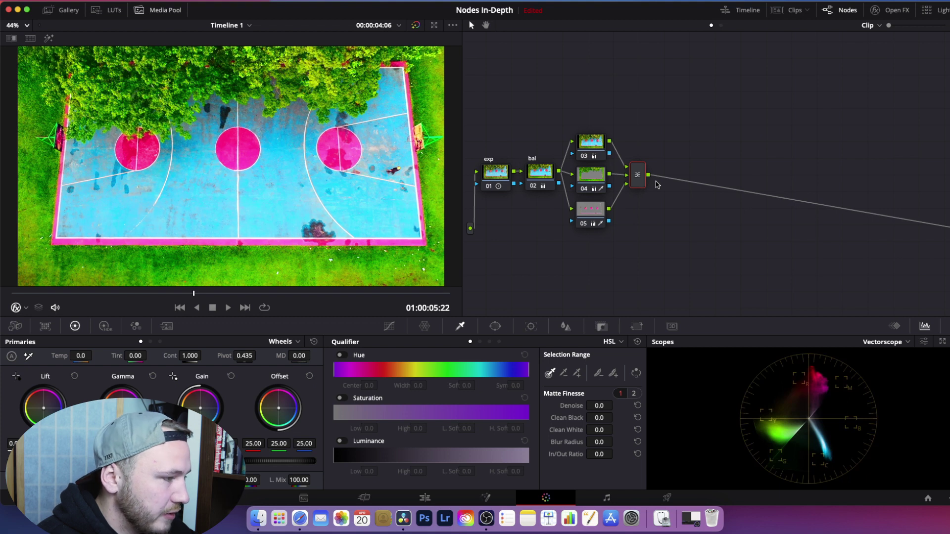
key("alt+s")
left_click_drag(683, 179, 684, 156)
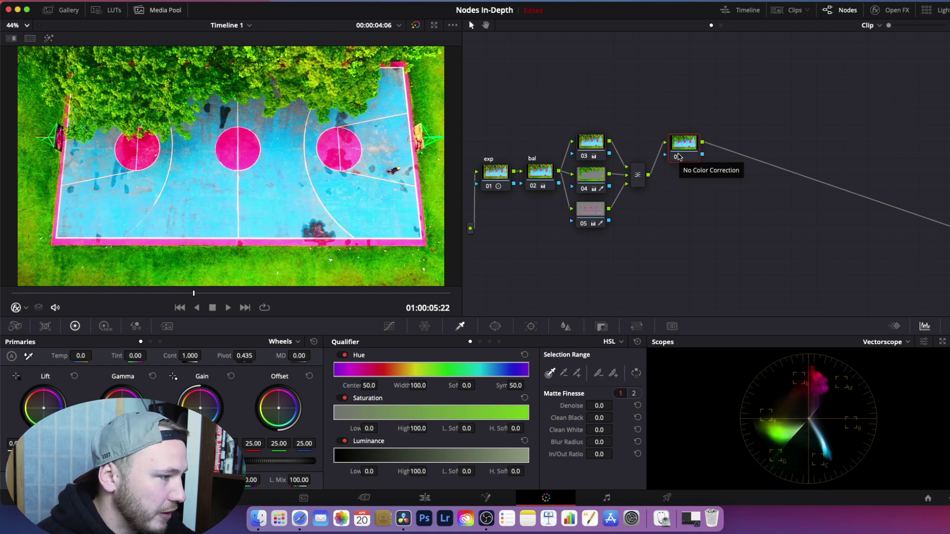
left_click_drag(678, 157, 676, 156)
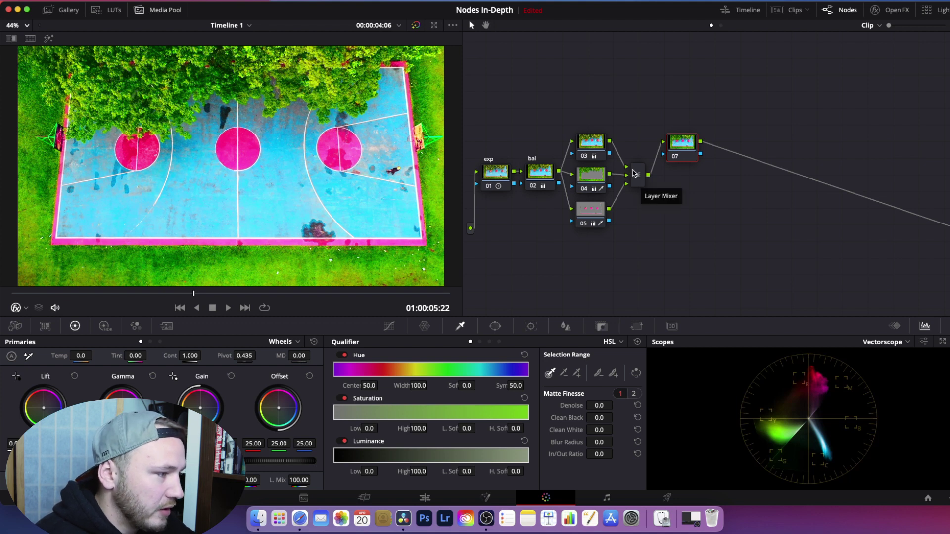
Try removing the node after the layer mixer and bring it back.
key("Delete")
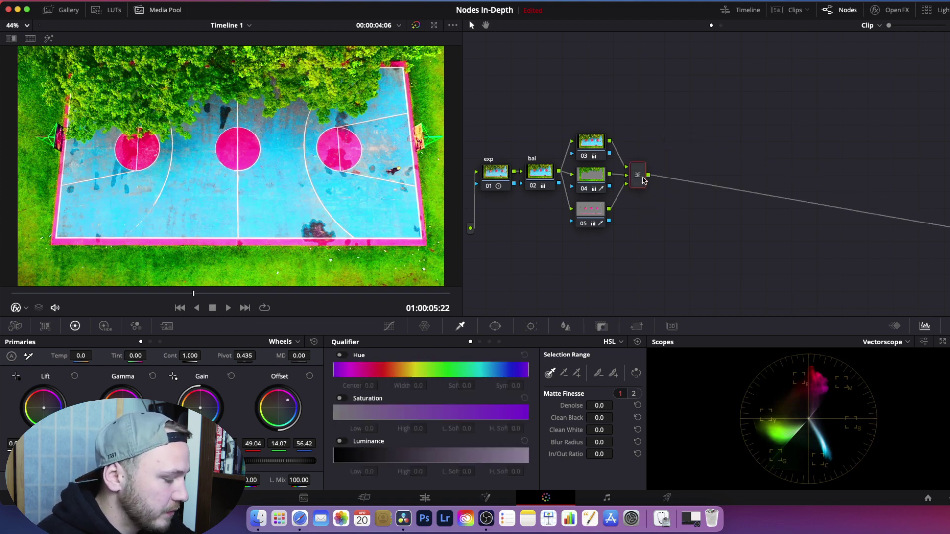
key("super+z")
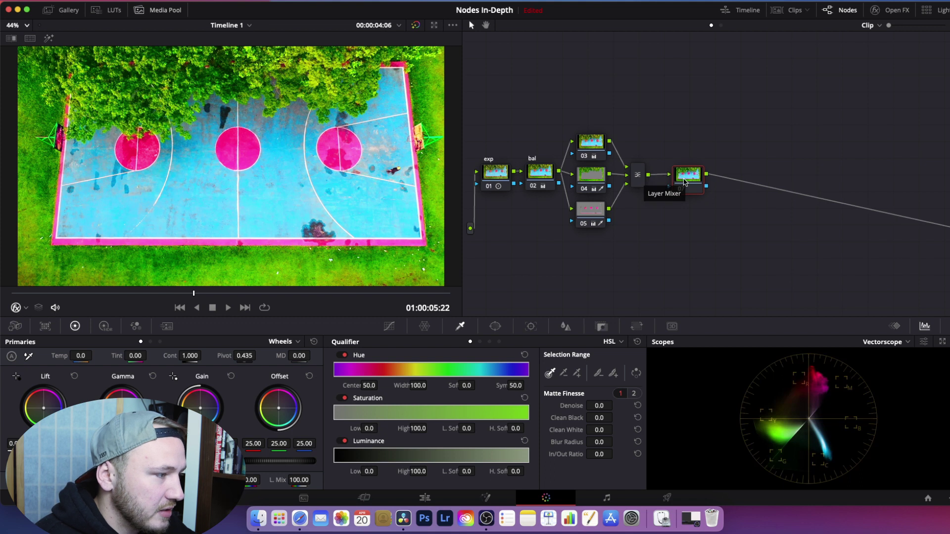
Add a parallel node beneath node 07 and arrange both nodes and their parallel mixer symmetrically beside the layer mixer.
left_click_drag(681, 176, 678, 143)
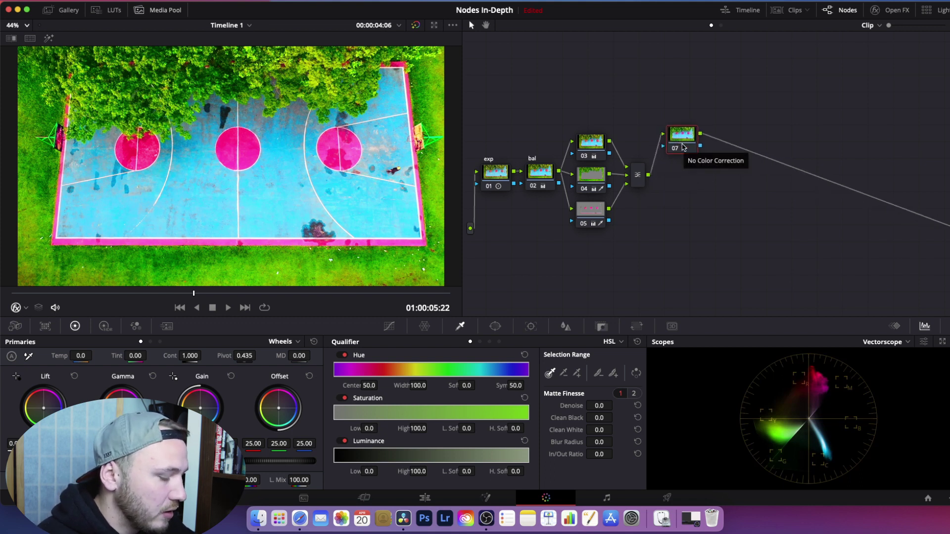
key("alt+p")
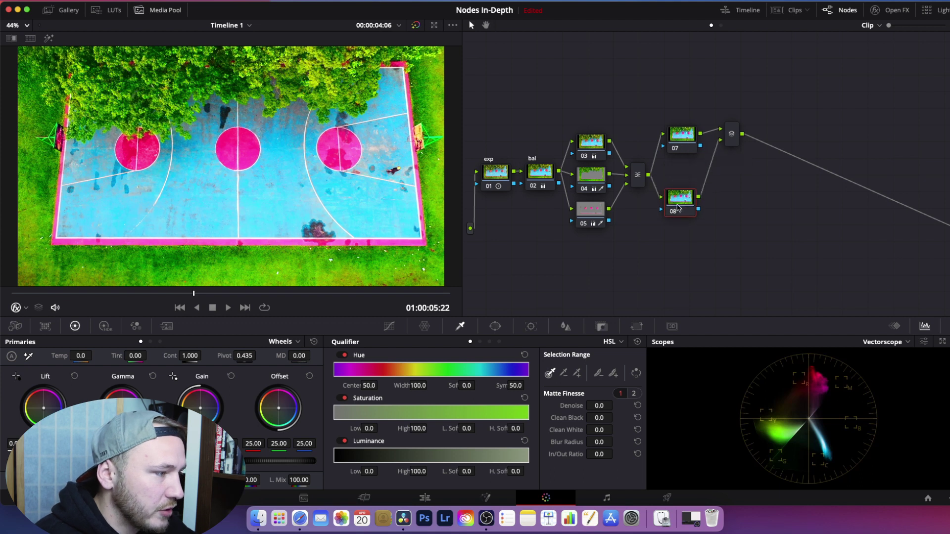
left_click_drag(680, 147, 720, 181)
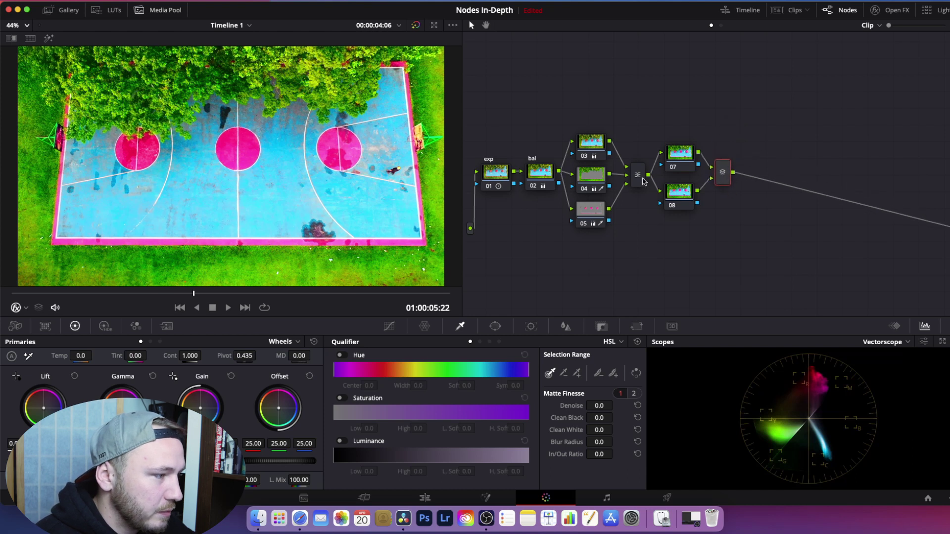
left_click(640, 177)
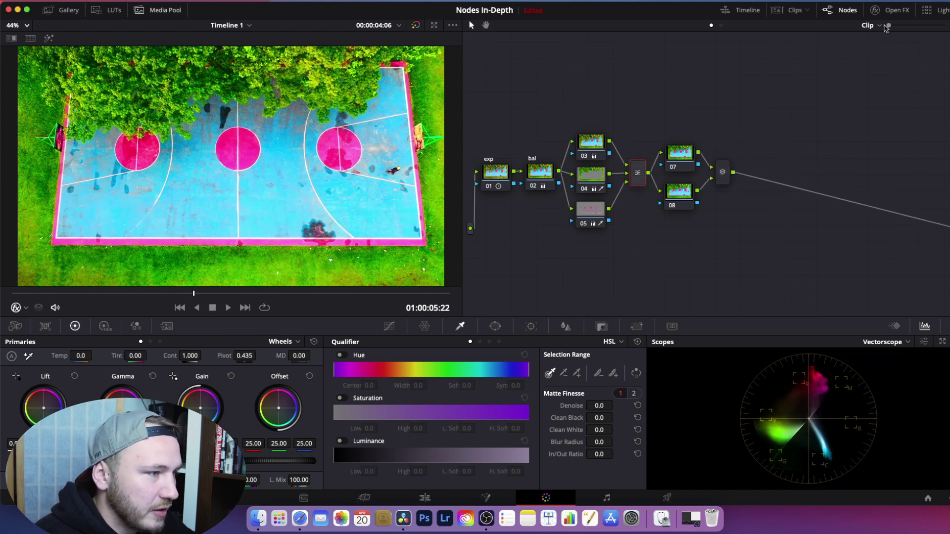
left_click_drag(889, 25, 913, 26)
scroll(759, 247, "up", 3)
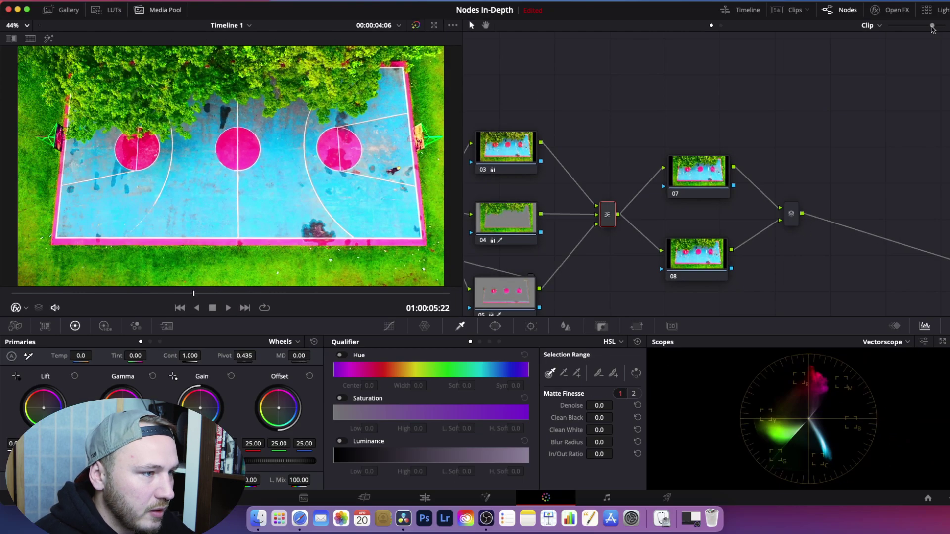
left_click_drag(934, 27, 890, 28)
scroll(827, 127, "down", 5)
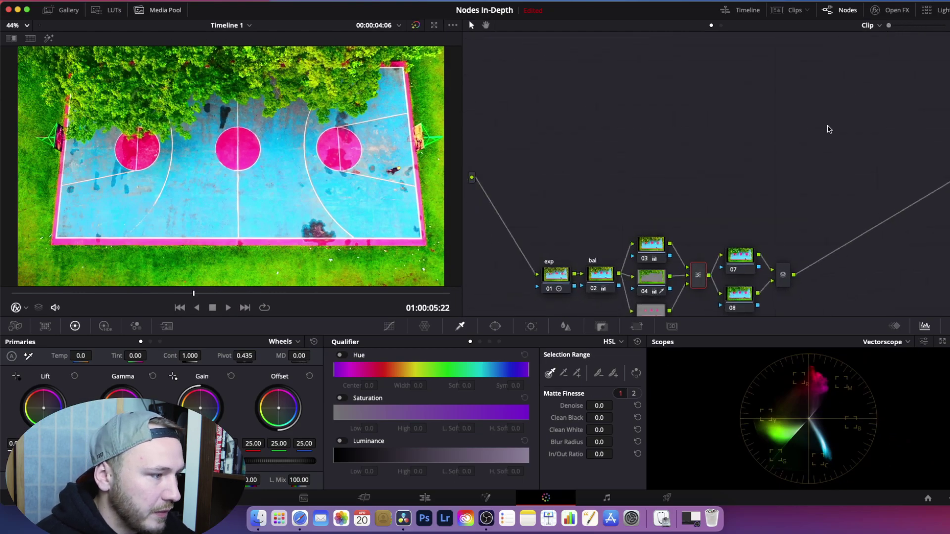
scroll(801, 74, "right", 3)
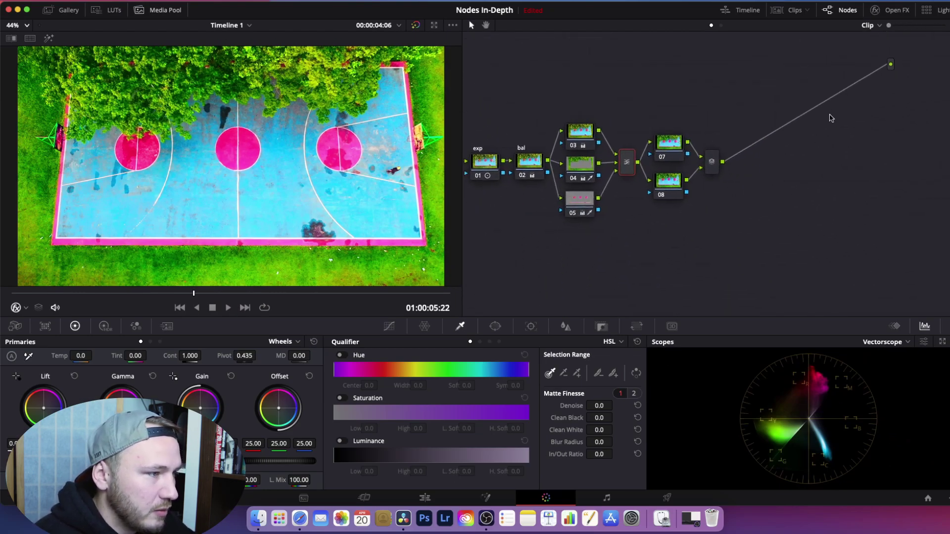
Add a circular power window to node 07.
left_click_drag(889, 26, 895, 27)
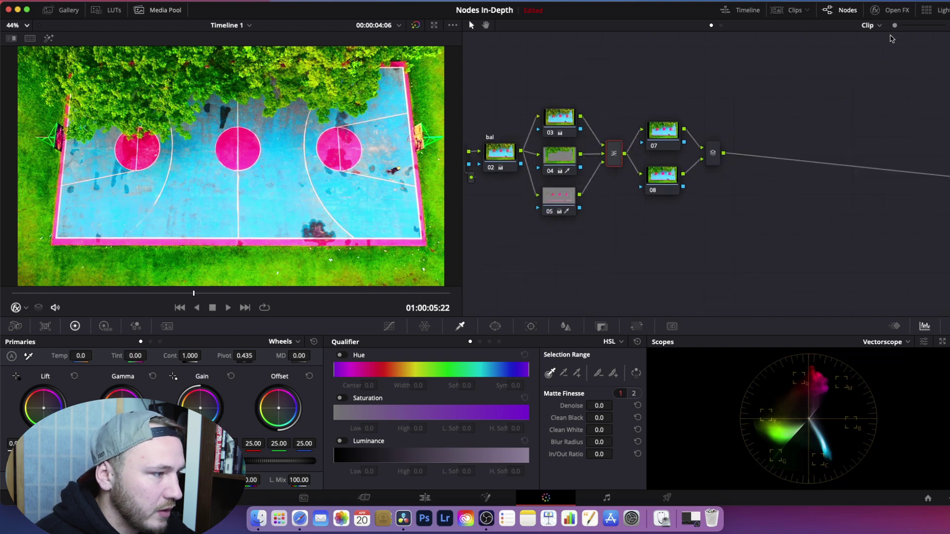
scroll(767, 242, "left", 3)
left_click(698, 130)
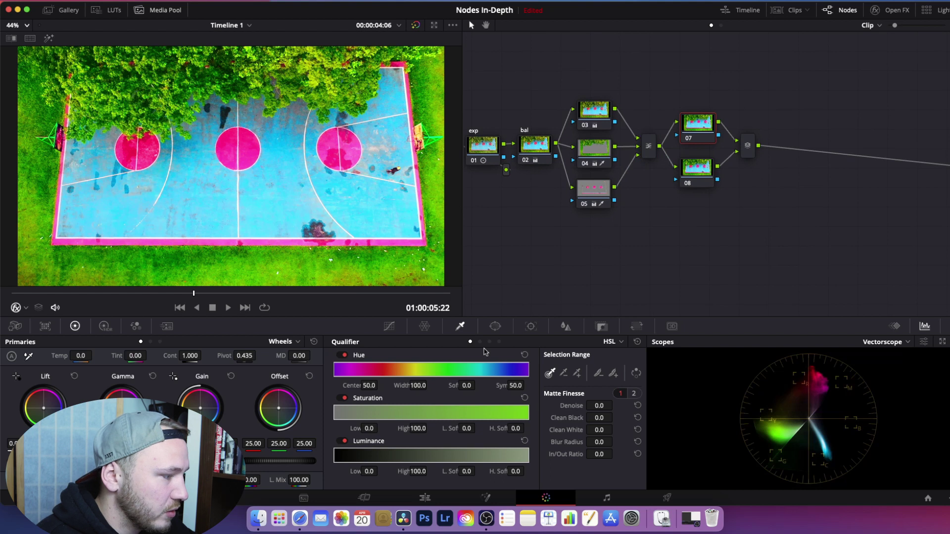
left_click(496, 327)
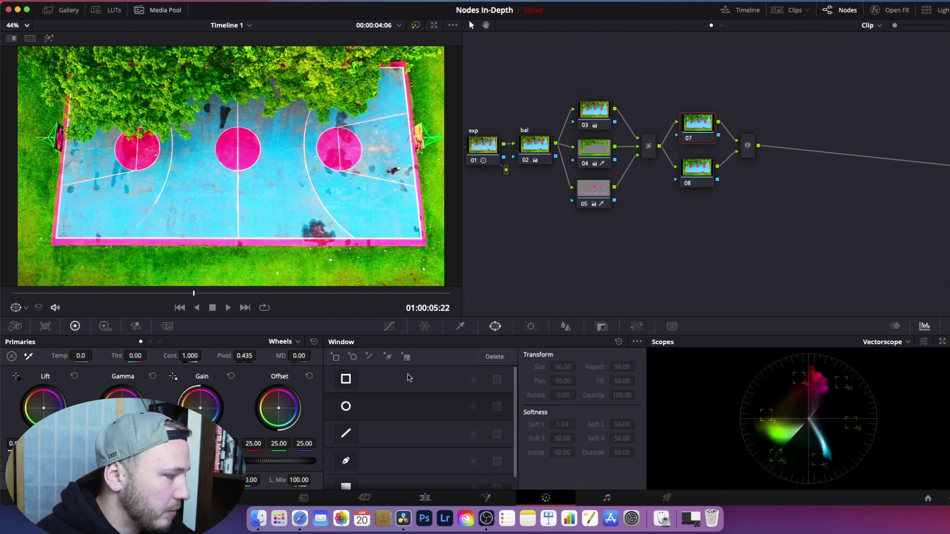
left_click(346, 406)
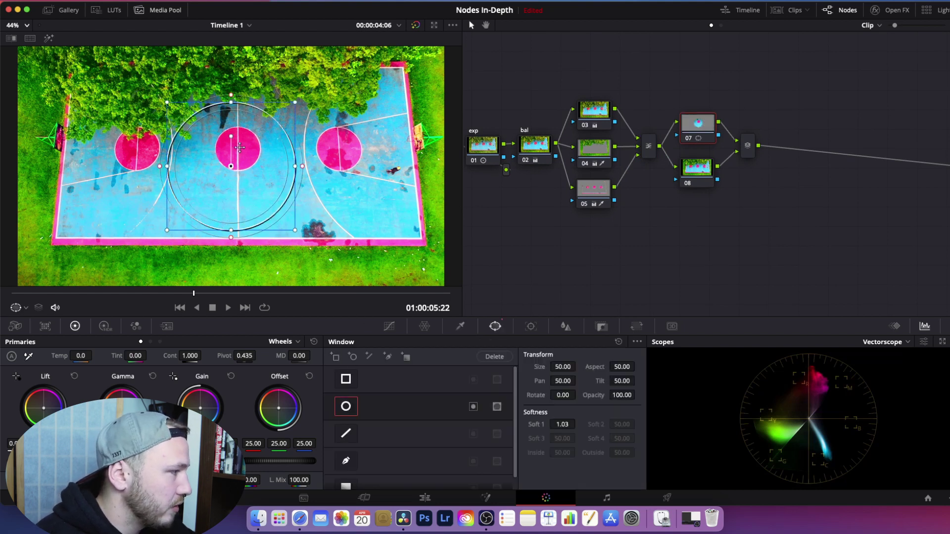
Fit the circular window around the court's centre red circle, with pan about 50.19, tilt about 50.48 and softness about 1.34.
left_click_drag(231, 166, 237, 149)
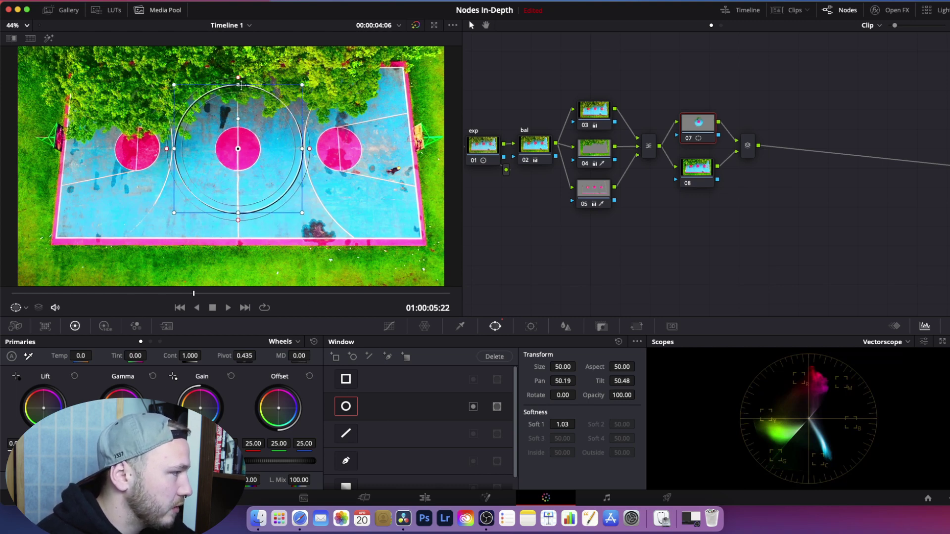
left_click_drag(238, 84, 238, 95)
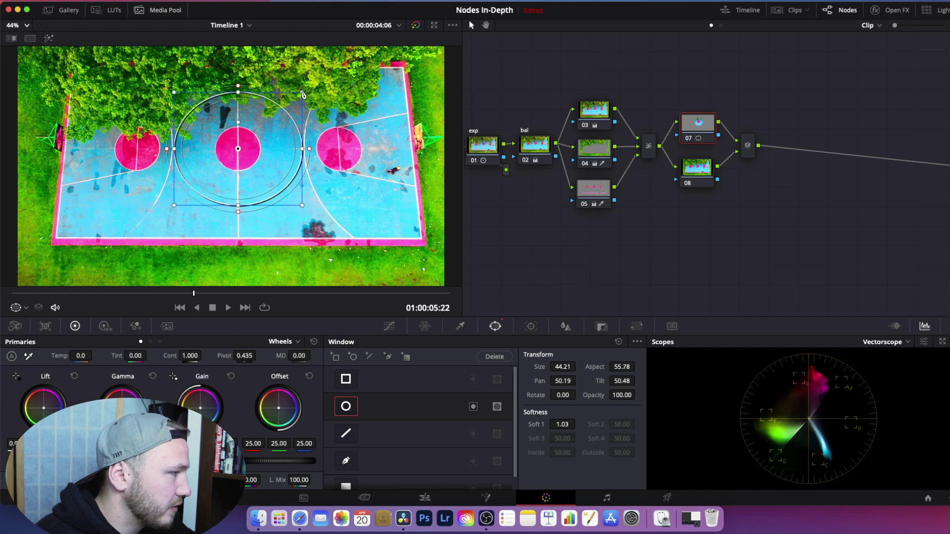
left_click_drag(301, 95, 239, 119)
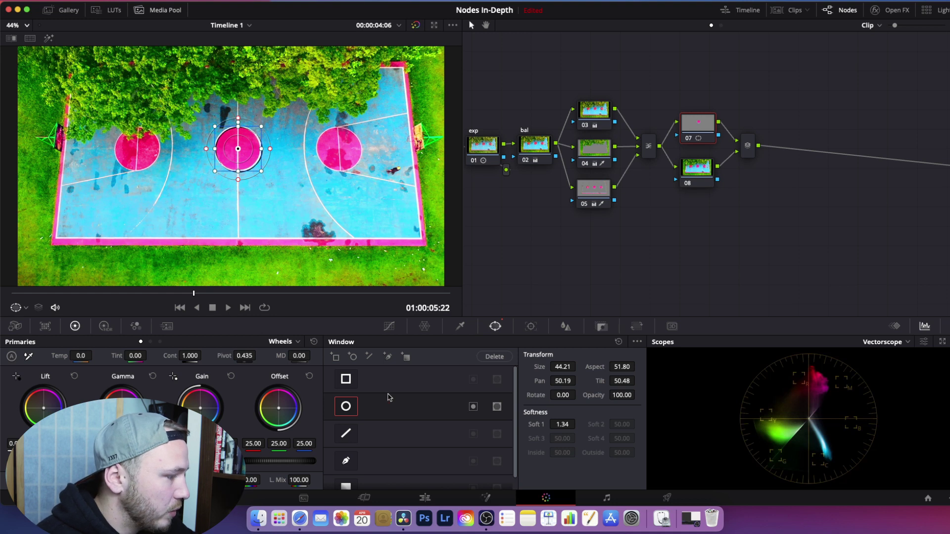
Enable editable splines for the custom curve and brighten node 07 by bowing the curve upward with its highlight handle.
left_click(389, 326)
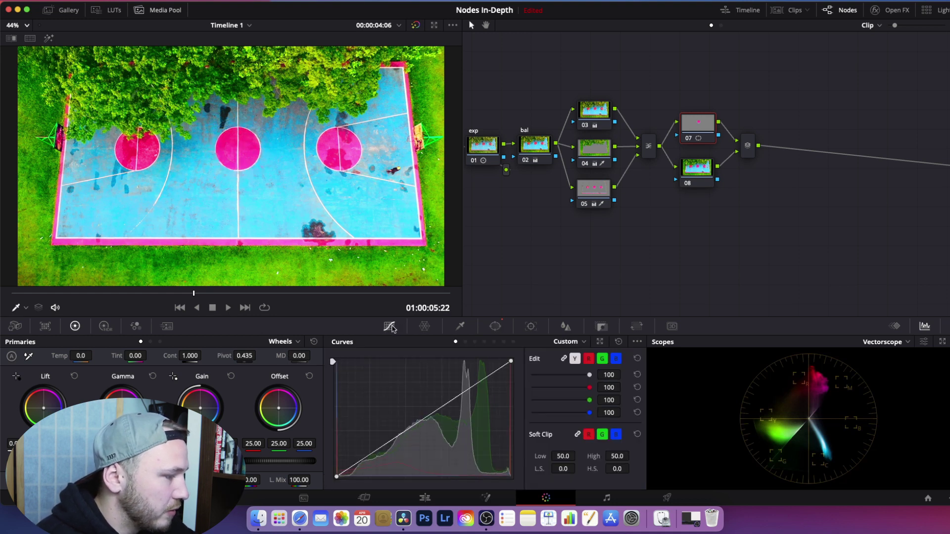
left_click(637, 342)
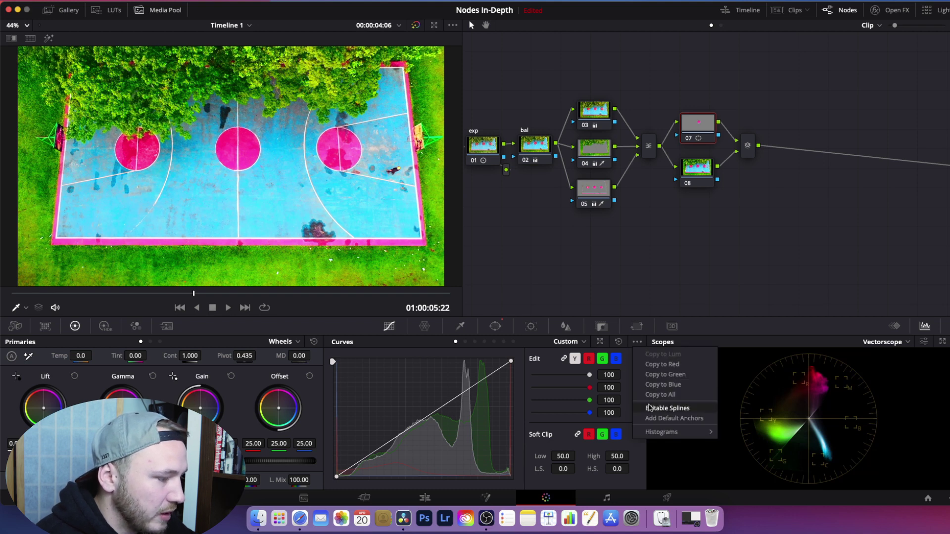
left_click(661, 409)
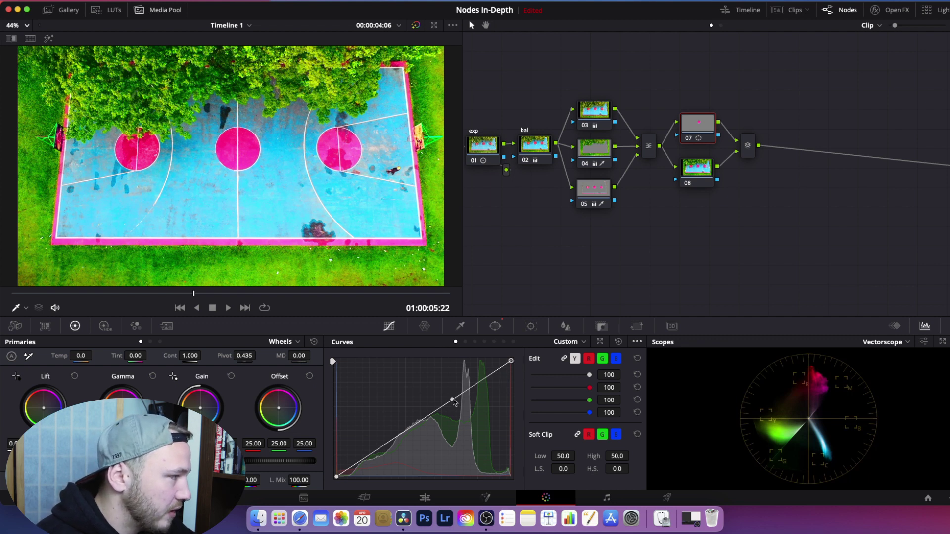
left_click_drag(452, 400, 422, 376)
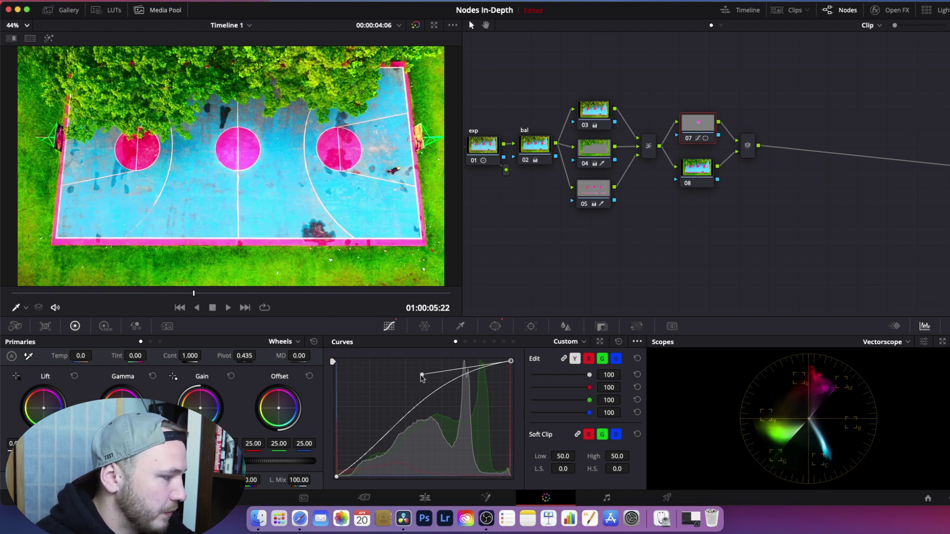
Add a circular power window to node 08.
left_click(703, 178)
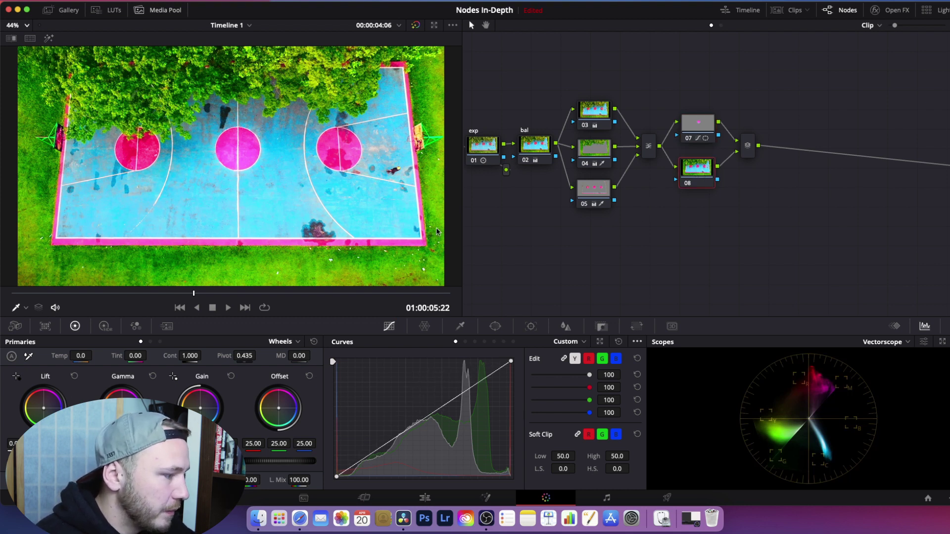
left_click(496, 327)
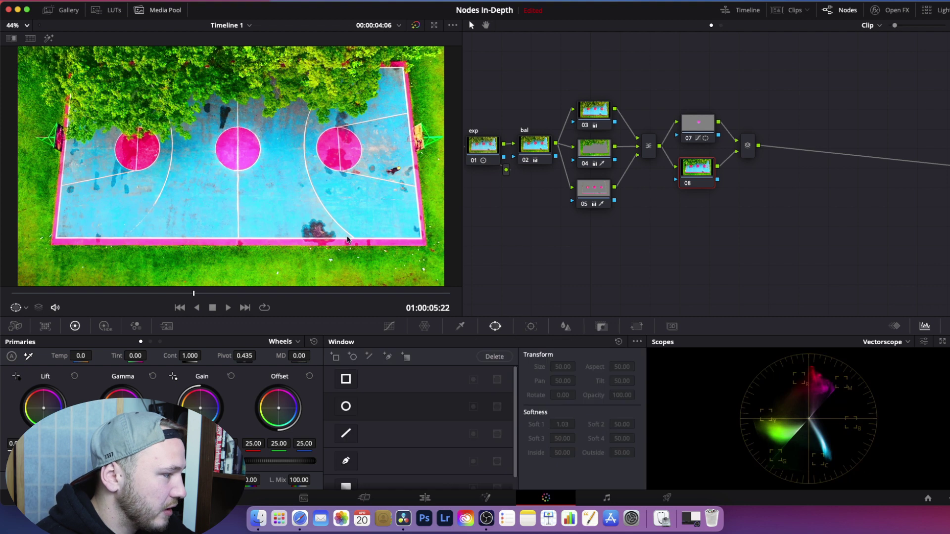
left_click(348, 410)
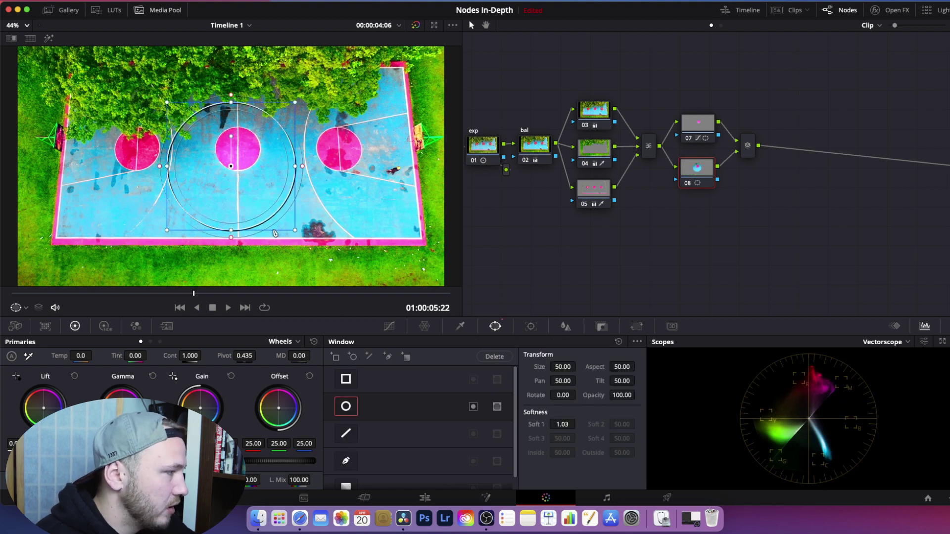
Enlarge and tilt node 08's circular window to aspect about 31.14, rotation about -20.67 and softness about 10.74, and invert it.
left_click(22, 24)
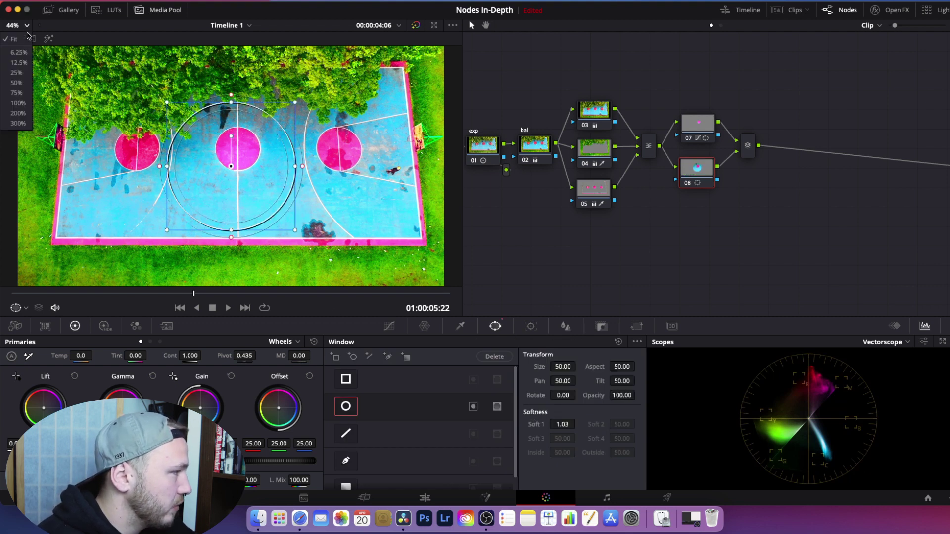
left_click(25, 67)
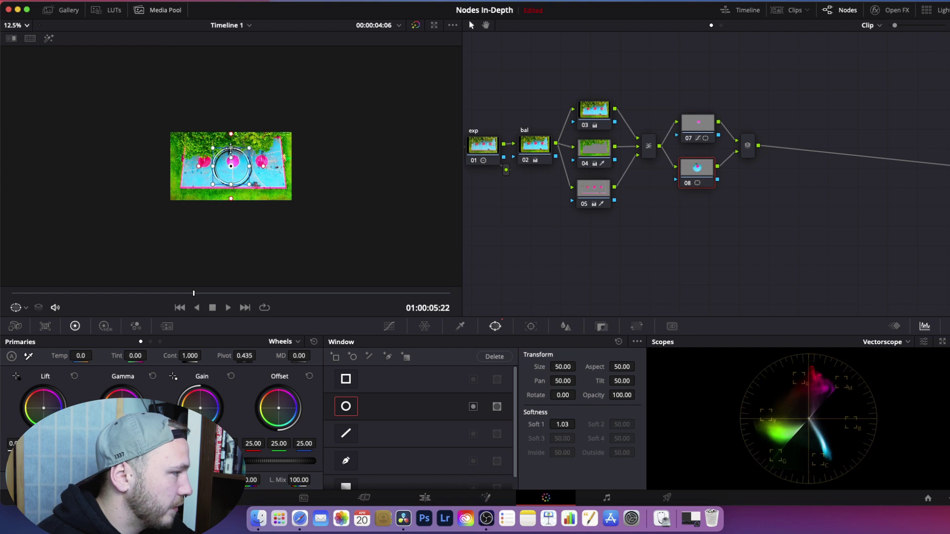
left_click_drag(250, 148, 288, 115)
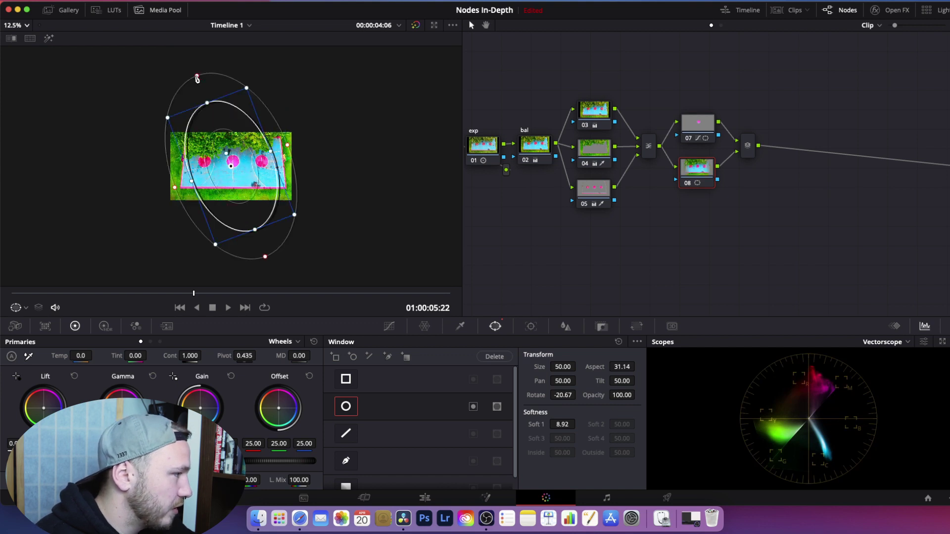
left_click_drag(197, 78, 195, 72)
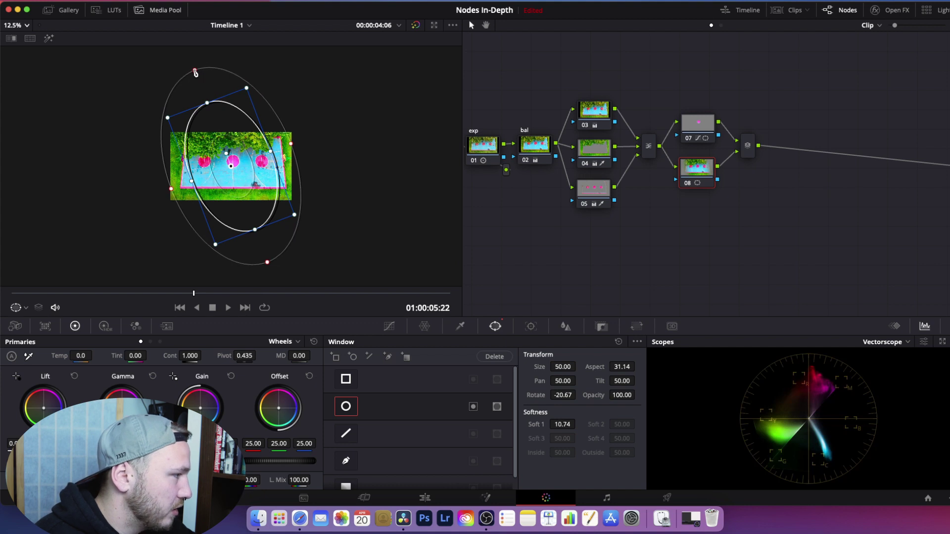
left_click(26, 25)
left_click(15, 39)
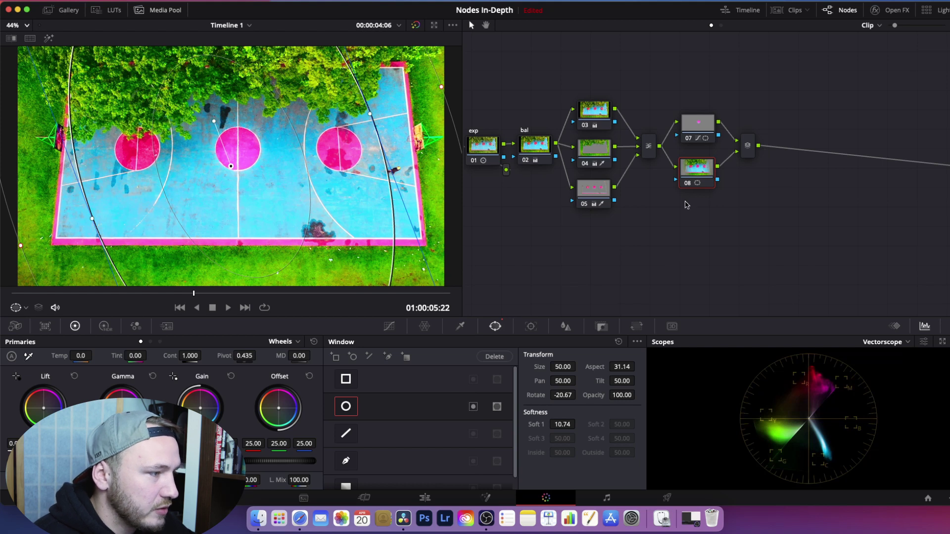
left_click_drag(696, 177, 701, 179)
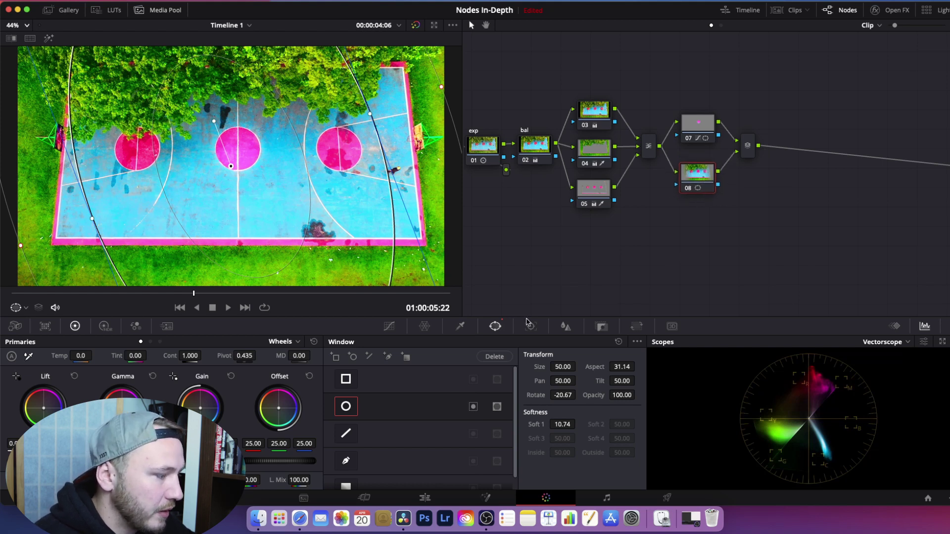
left_click(474, 407)
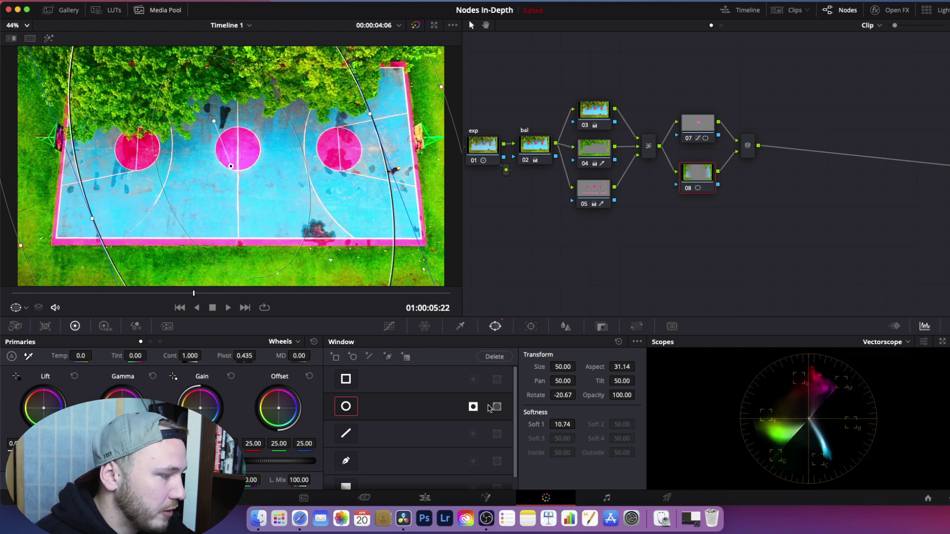
Turn off editable splines and darken node 08 by adding a midpoint to its custom curve and pulling it down.
left_click(389, 326)
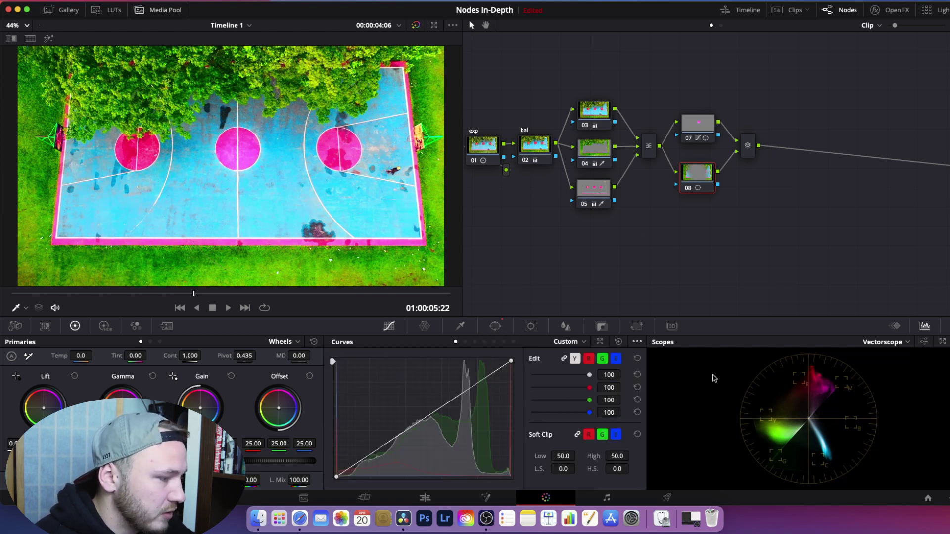
left_click(637, 342)
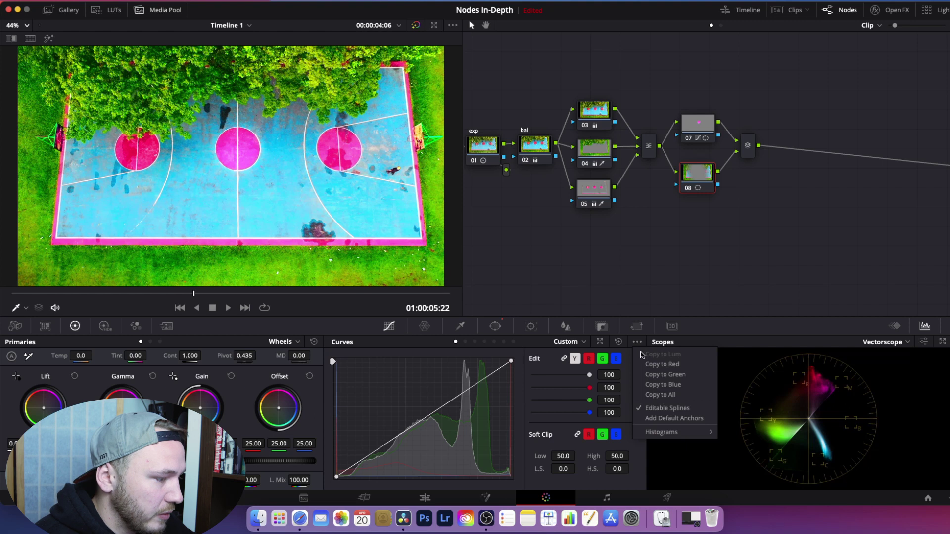
left_click(650, 411)
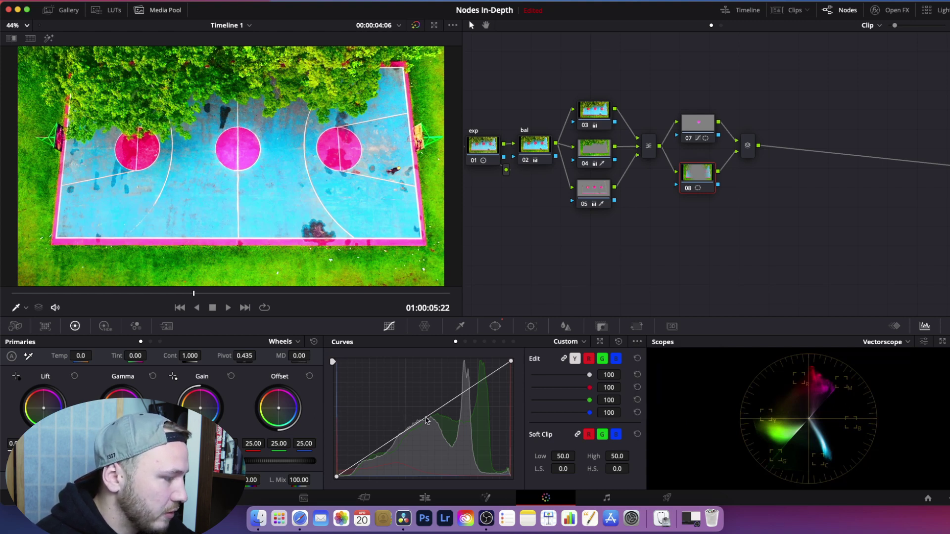
left_click_drag(426, 421, 428, 424)
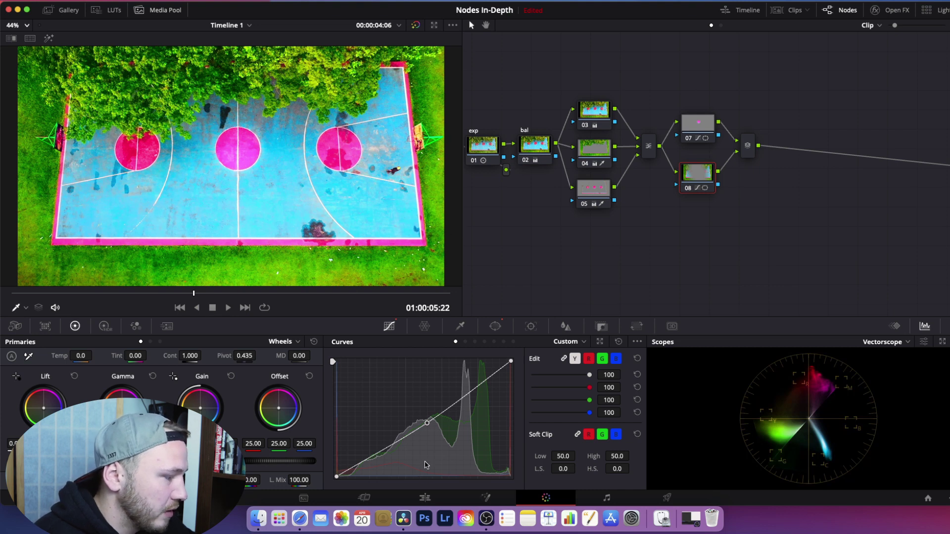
mouse_move(428, 424)
left_mouse_down()
mouse_move(441, 446)
mouse_move(437, 436)
left_mouse_up()
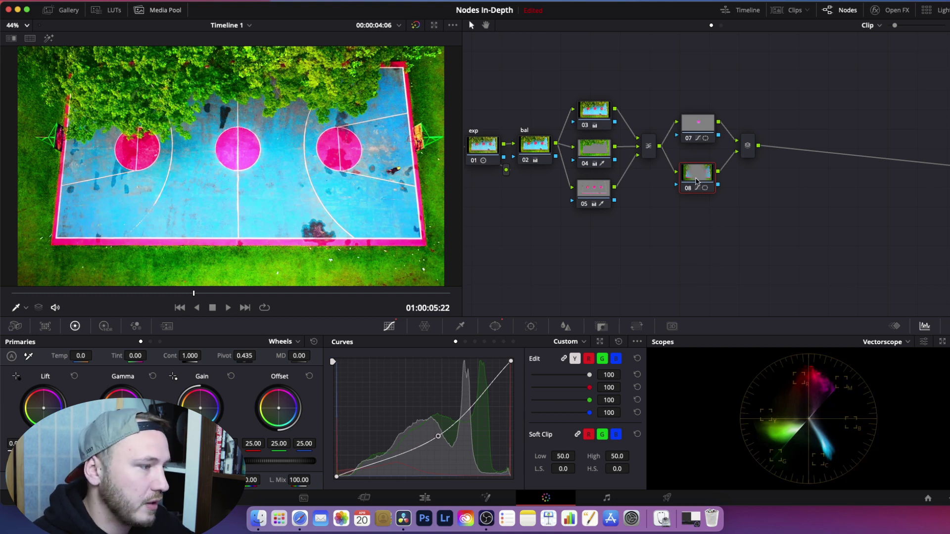
Realign node 08 beneath node 07 and move the parallel mixer farther away to make room between them.
left_click_drag(696, 181, 687, 170)
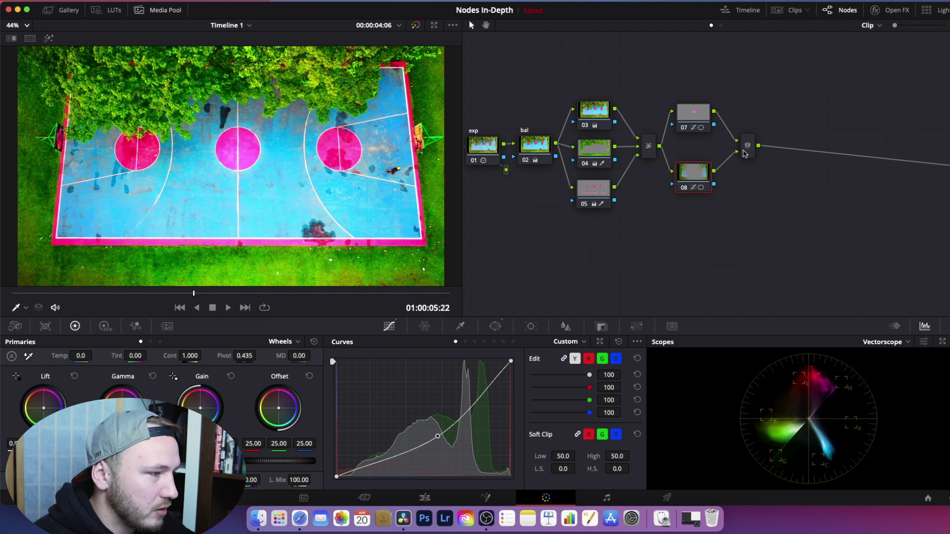
left_click_drag(748, 151, 783, 151)
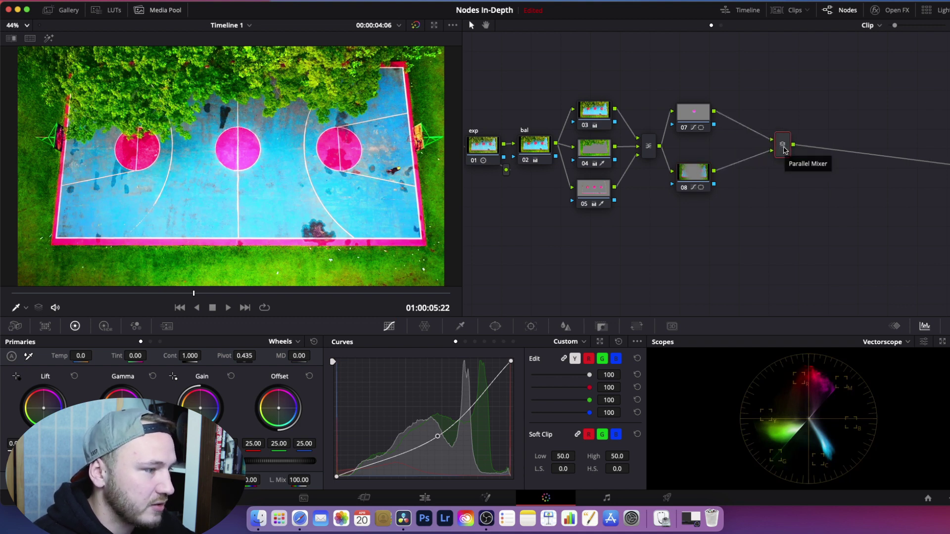
left_click_drag(692, 190, 688, 191)
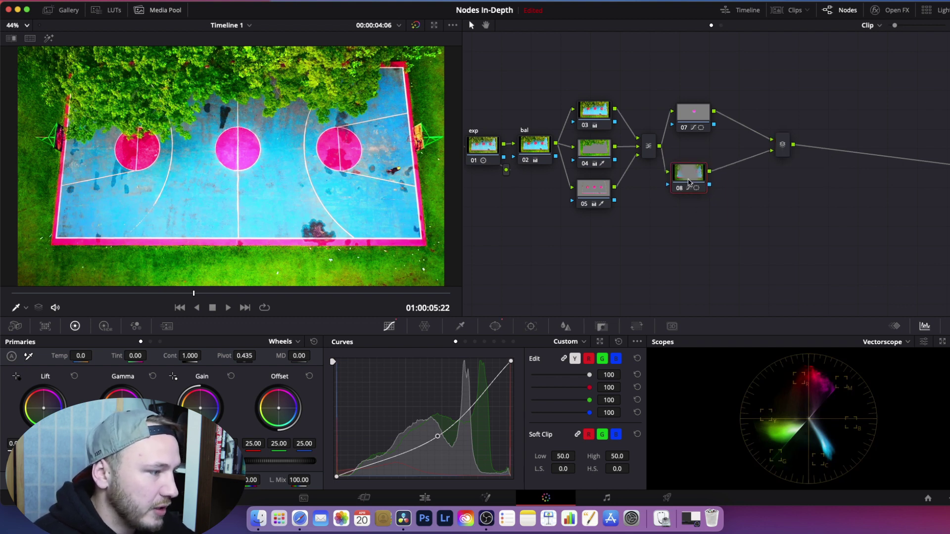
Add an outside node after node 08 and line it up between node 08 and the parallel mixer.
right_click(689, 182)
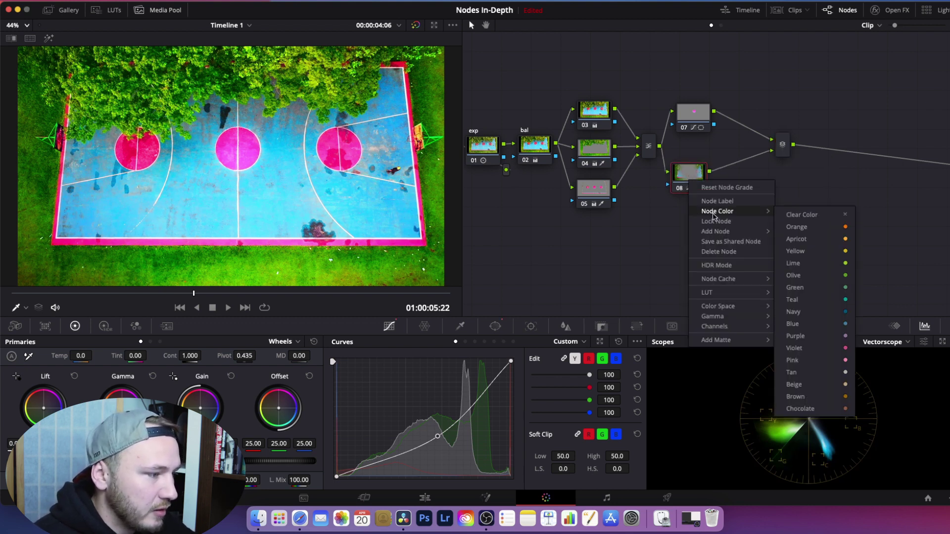
mouse_move(732, 233)
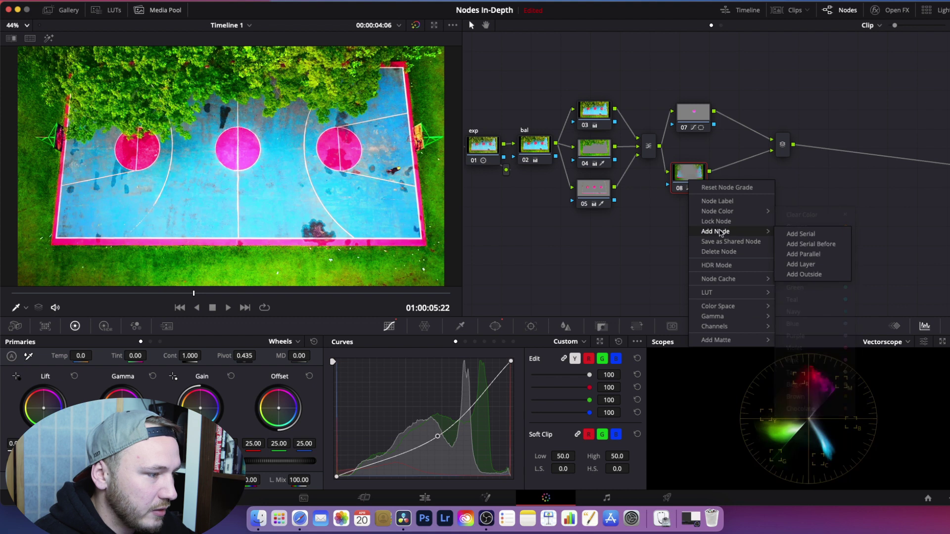
left_click(794, 276)
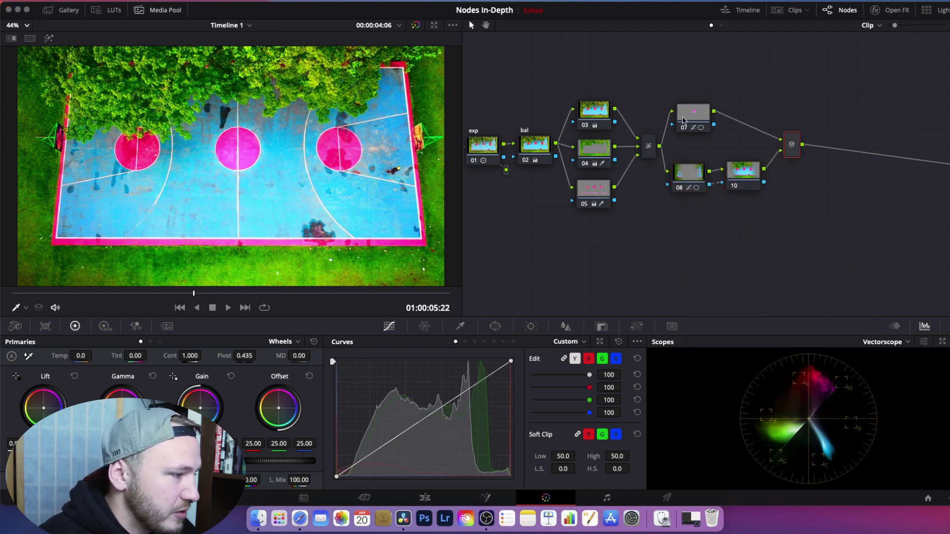
left_click_drag(735, 169, 739, 178)
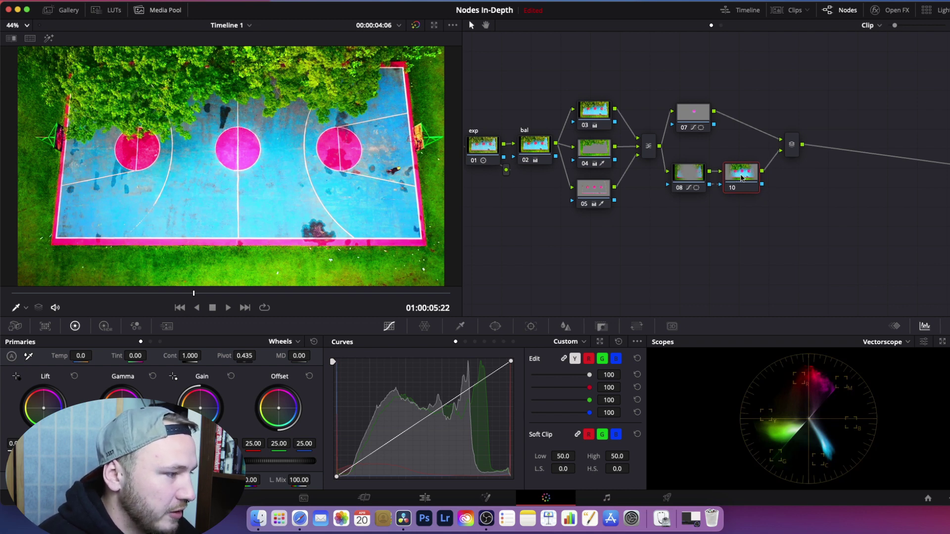
left_click_drag(742, 178, 752, 178)
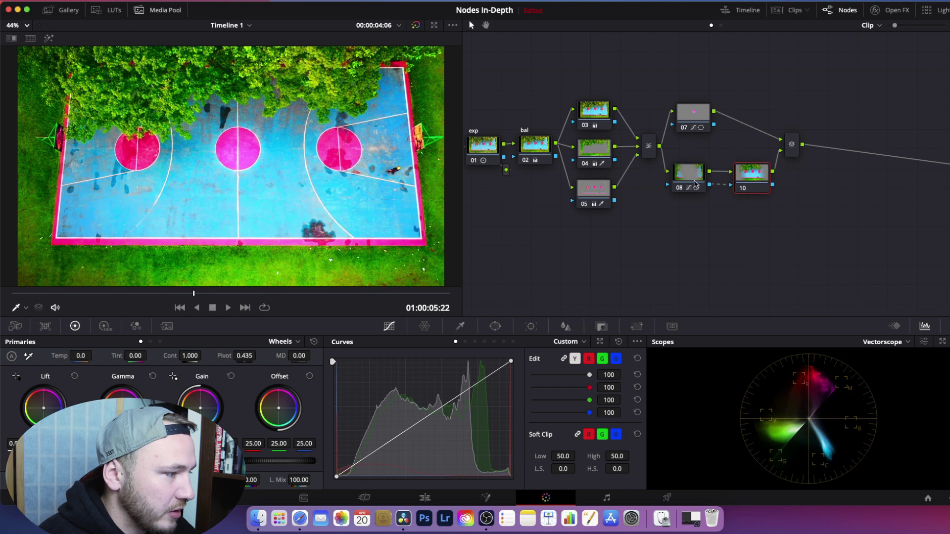
left_click_drag(751, 175, 746, 174)
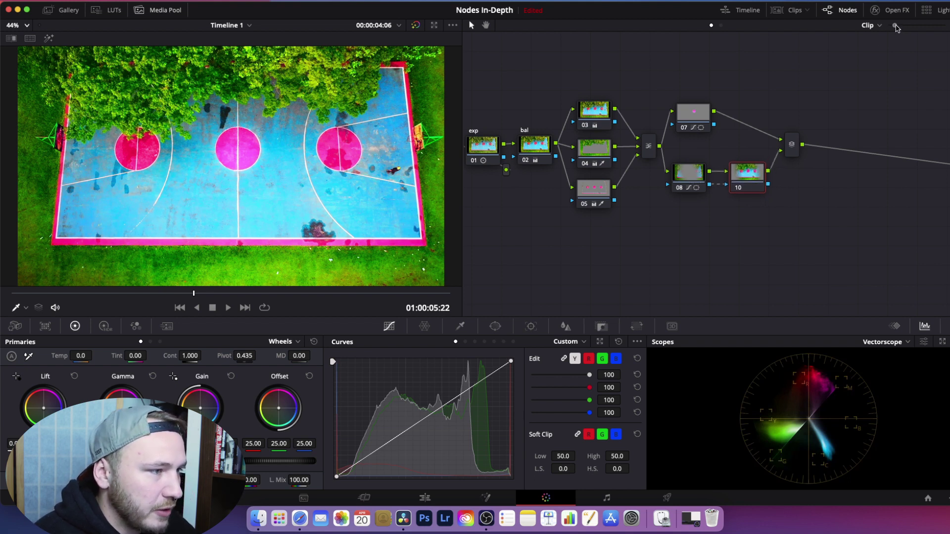
Compare nodes 08 and 10, and shift node 08's window across the court to pan about 53.48 and tilt about 50.53.
left_click_drag(895, 25, 938, 25)
scroll(757, 204, "up", 2)
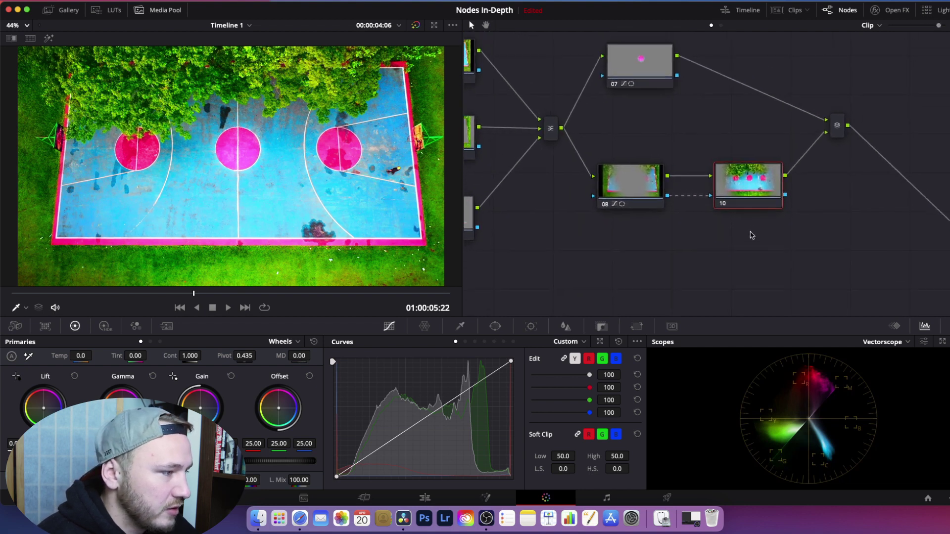
scroll(751, 235, "down", 1)
left_click(643, 183)
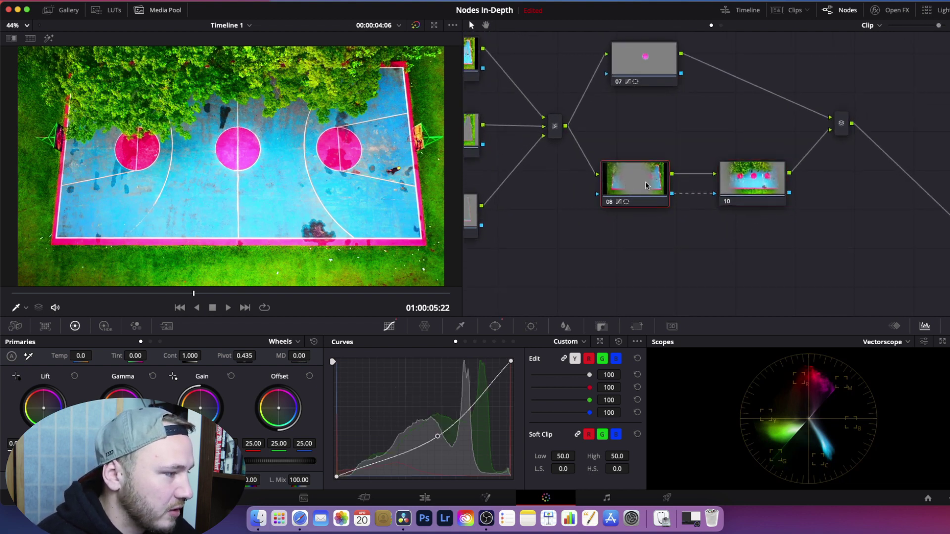
left_click(747, 179)
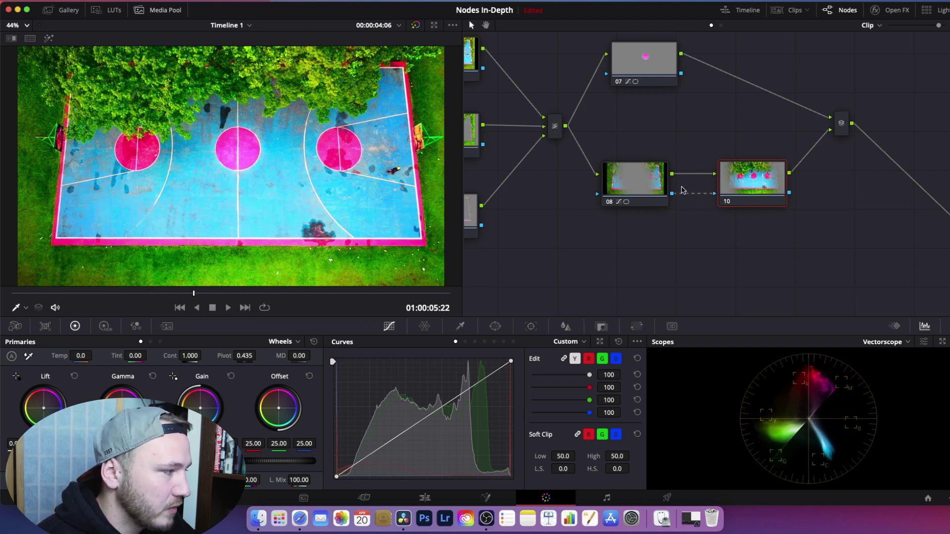
left_click(640, 184)
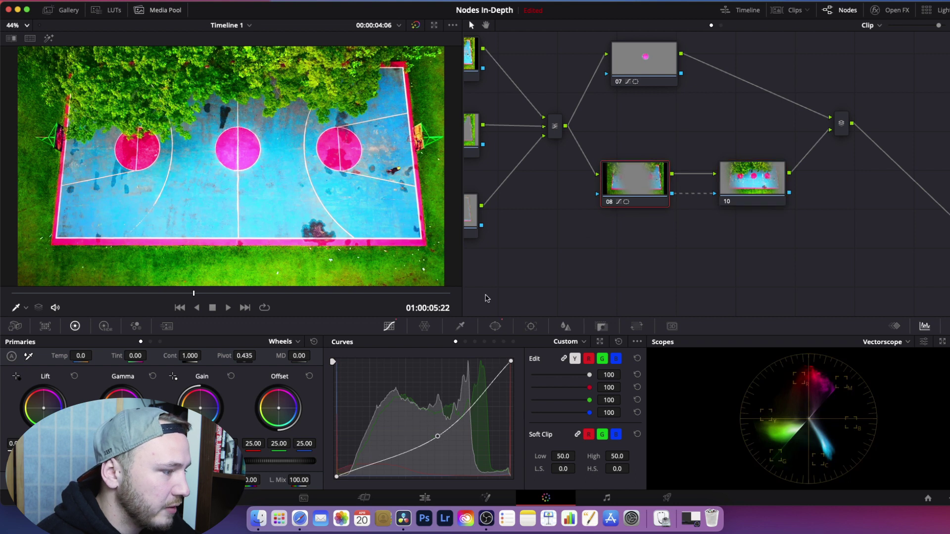
left_click(495, 326)
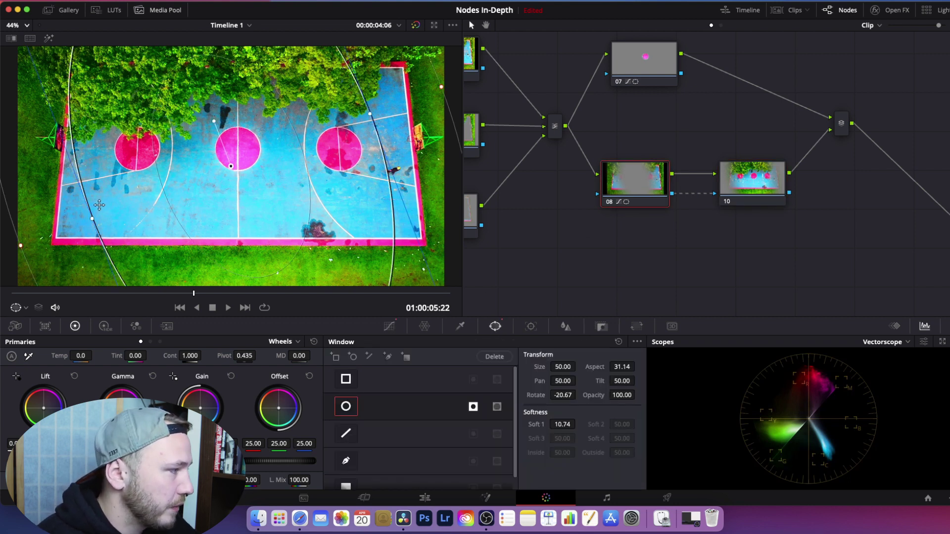
left_click_drag(231, 166, 104, 159)
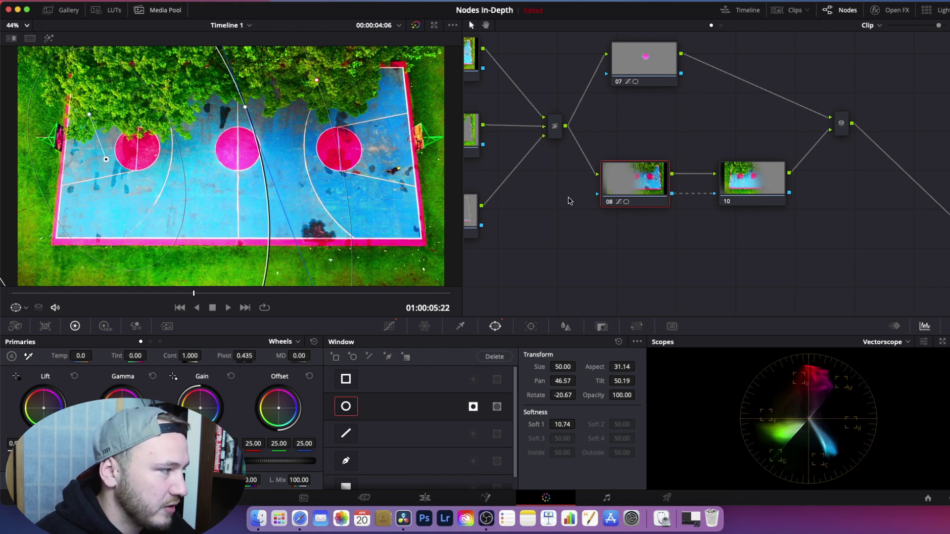
left_click_drag(105, 159, 358, 147)
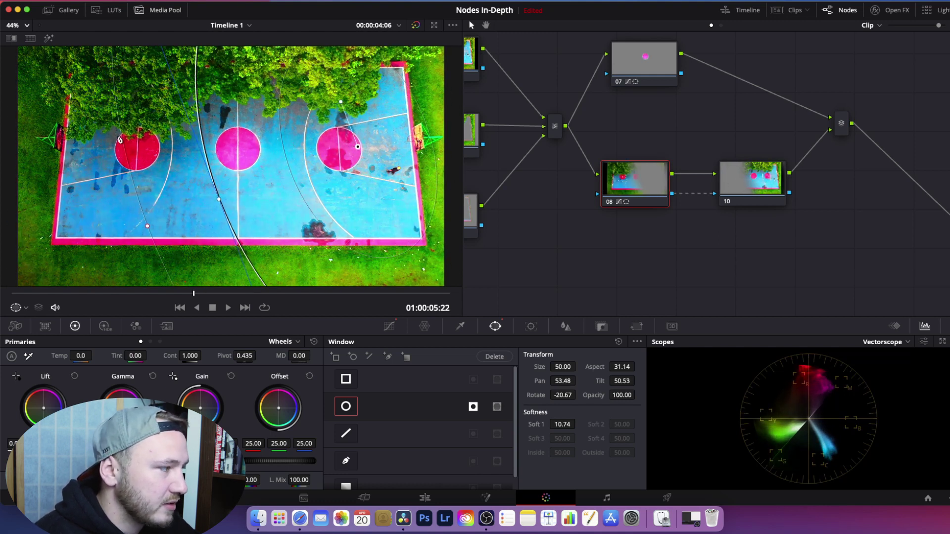
Recentre node 08's window over the court at pan about 50.21 and tilt about 50.37, comparing nodes 08 and 10.
left_click_drag(354, 148, 342, 147)
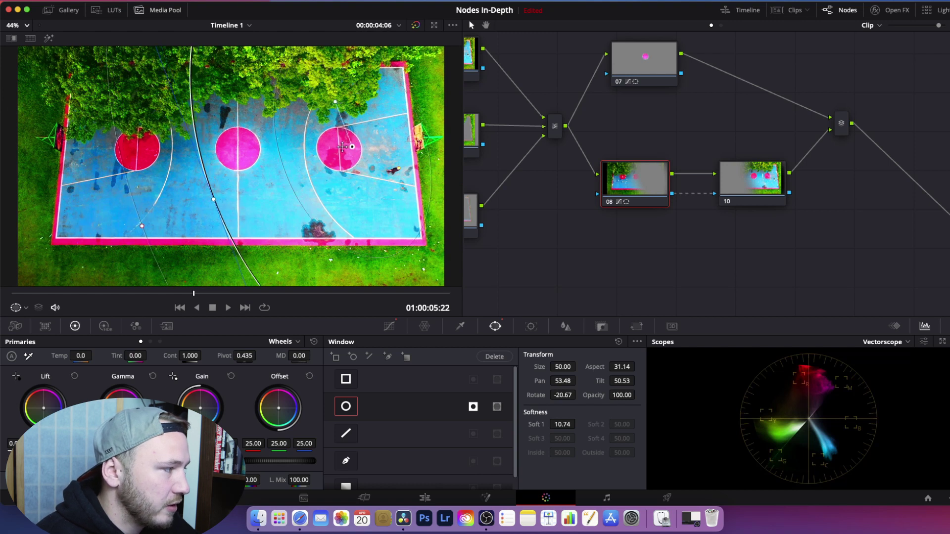
left_click(753, 193)
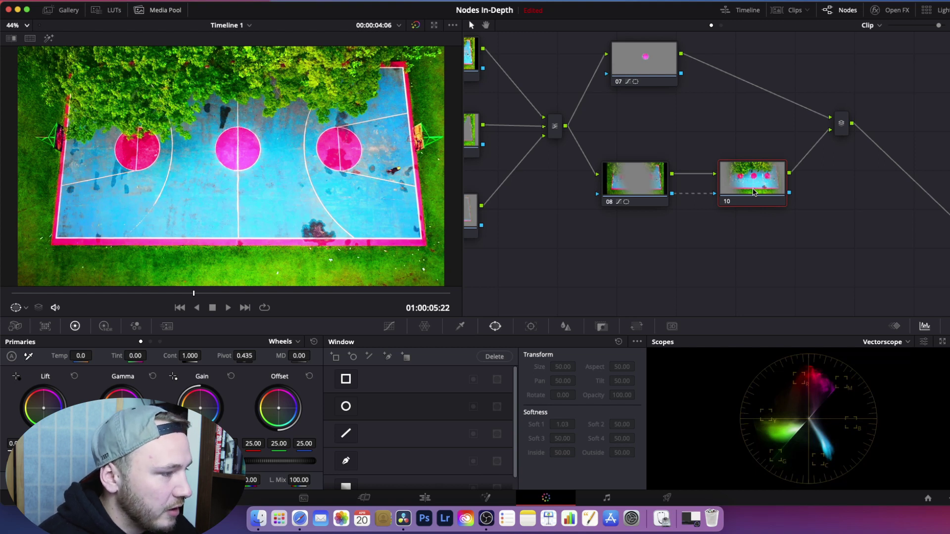
left_click(628, 191)
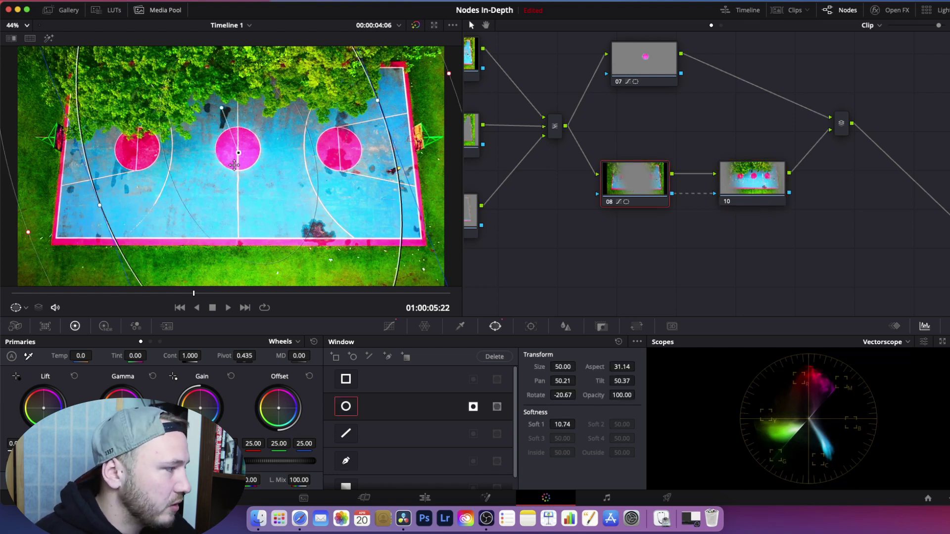
Replace the outside node after node 08 with a serial node that has a circular window.
left_click(778, 189)
key("Delete")
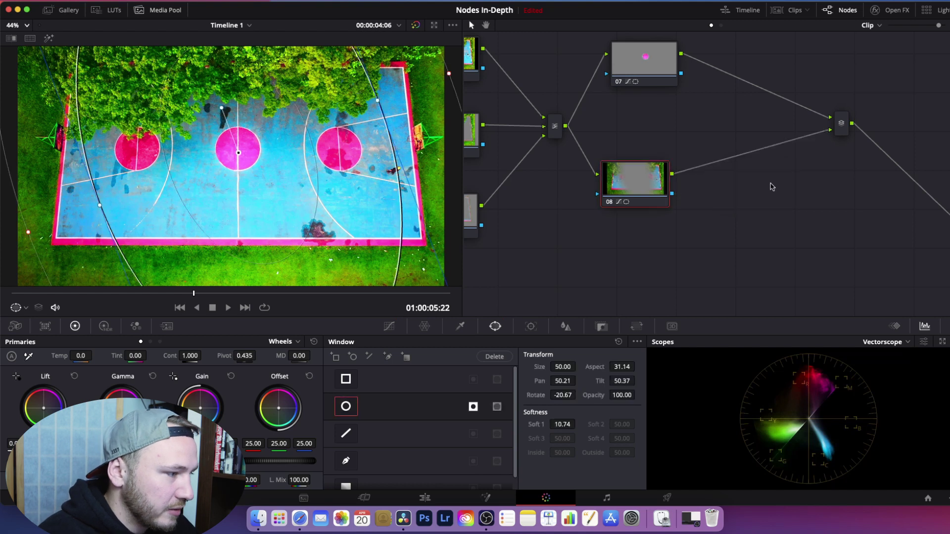
key("alt+s")
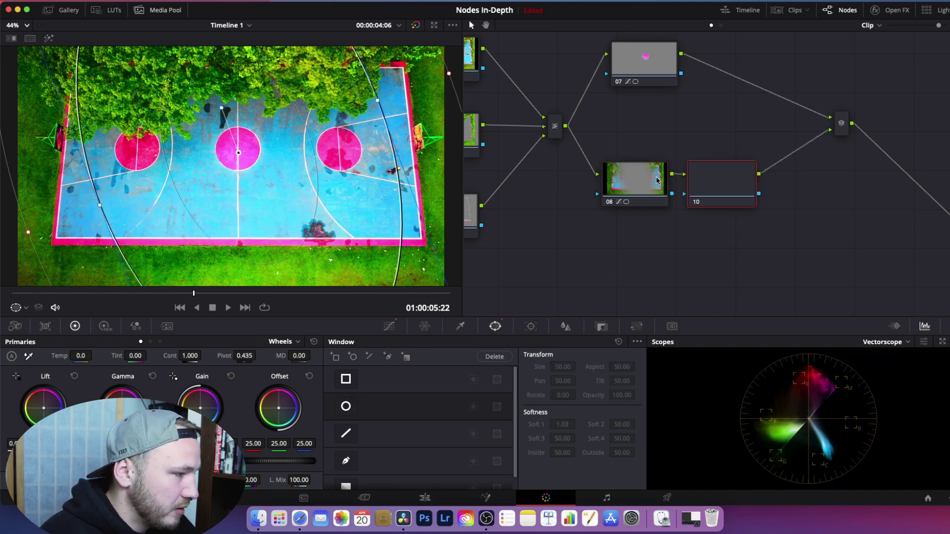
left_click(345, 406)
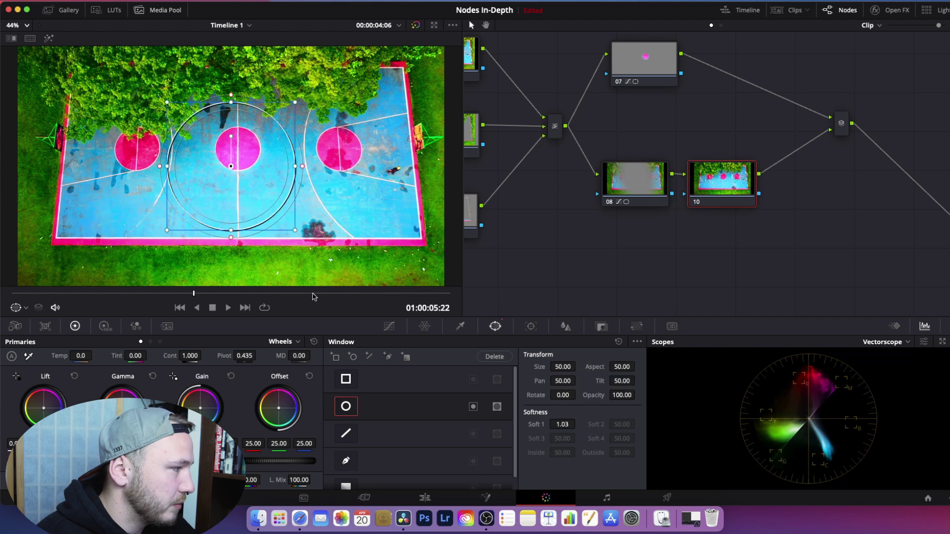
Reshape node 10's circular window into a tilted ellipse with aspect about 28.97, rotation about -26.10 and softness about 11.82.
left_click(27, 25)
left_click(20, 63)
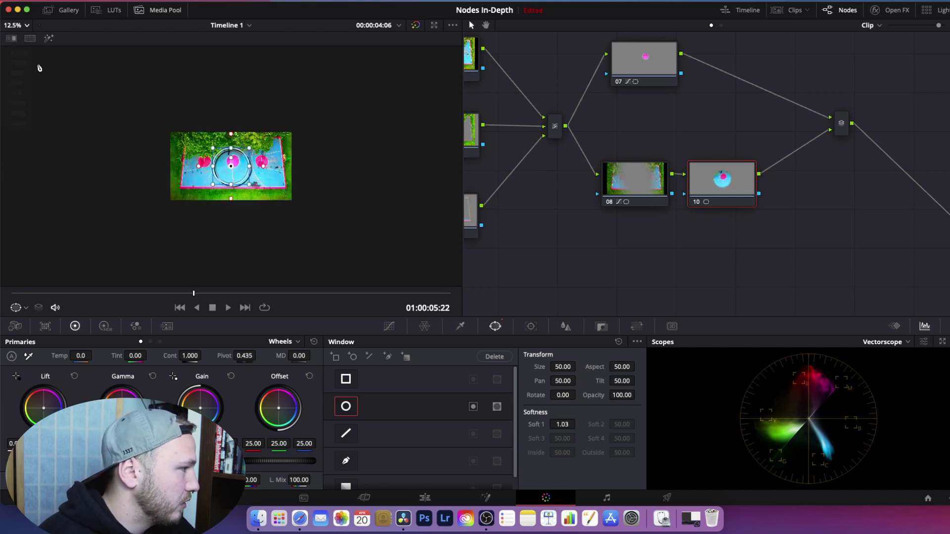
left_click_drag(230, 156, 204, 106)
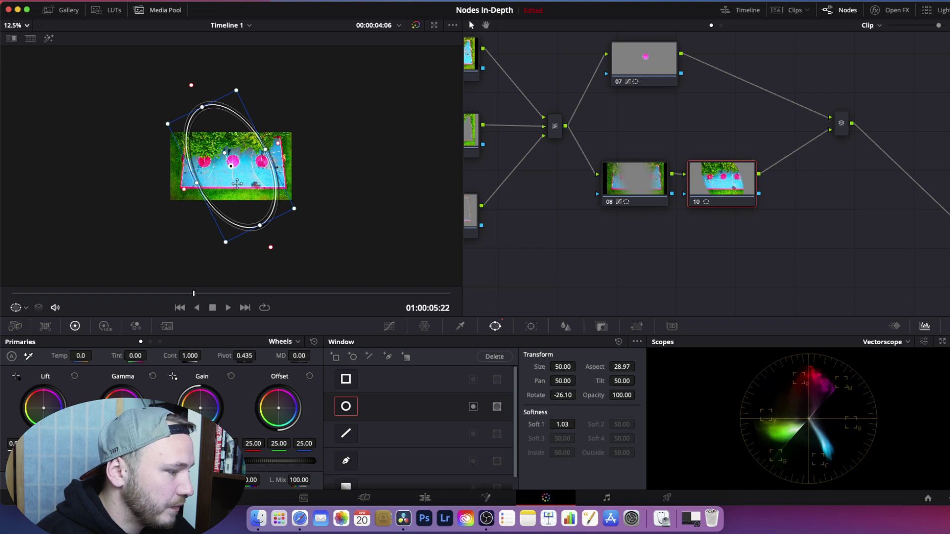
left_click_drag(279, 146, 287, 142)
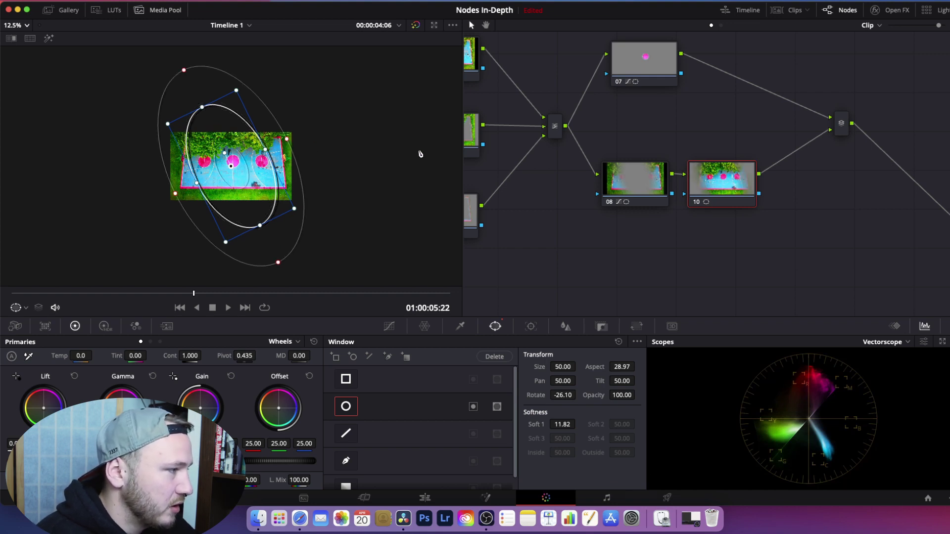
left_click(24, 25)
left_click(21, 45)
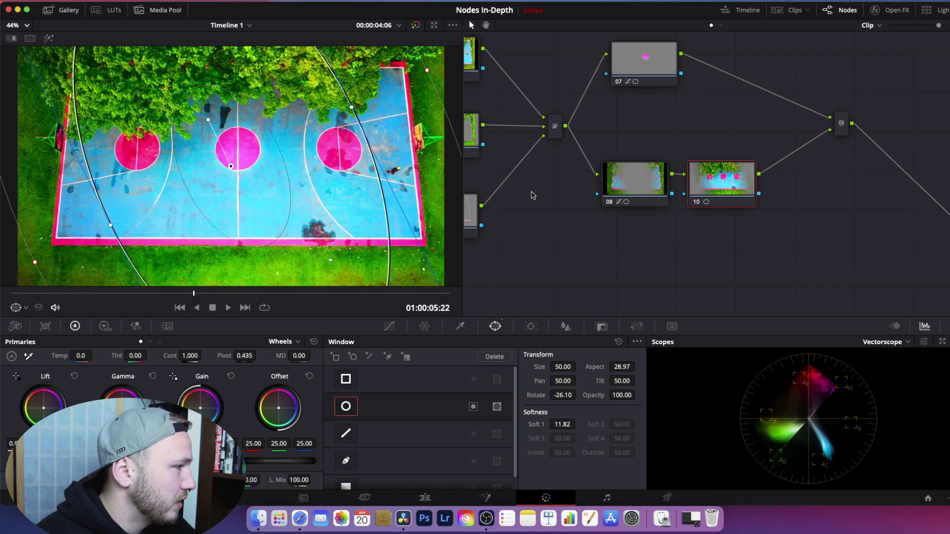
Shift node 08's window sideways and back to pan about 50.31, tilt about 50.49, to compare its area with node 10's.
left_click(653, 190)
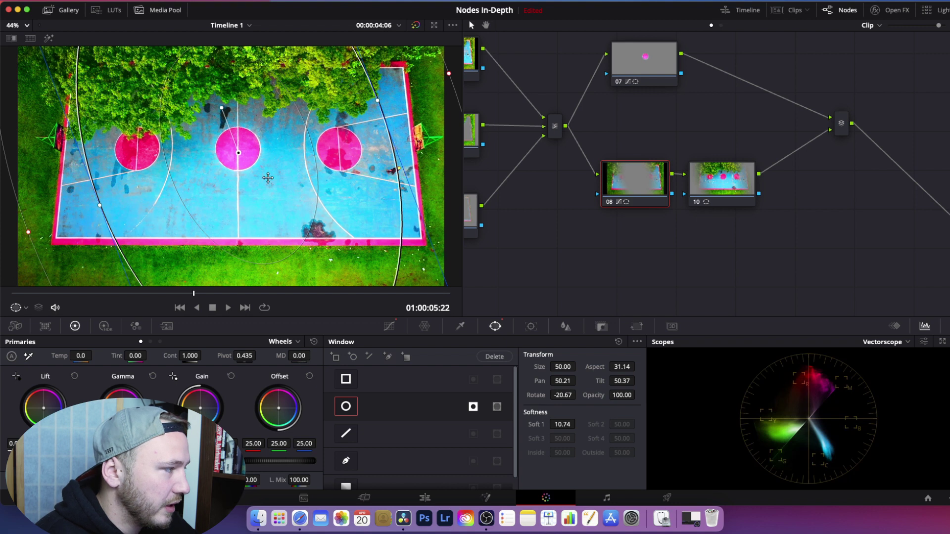
left_click_drag(238, 153, 151, 154)
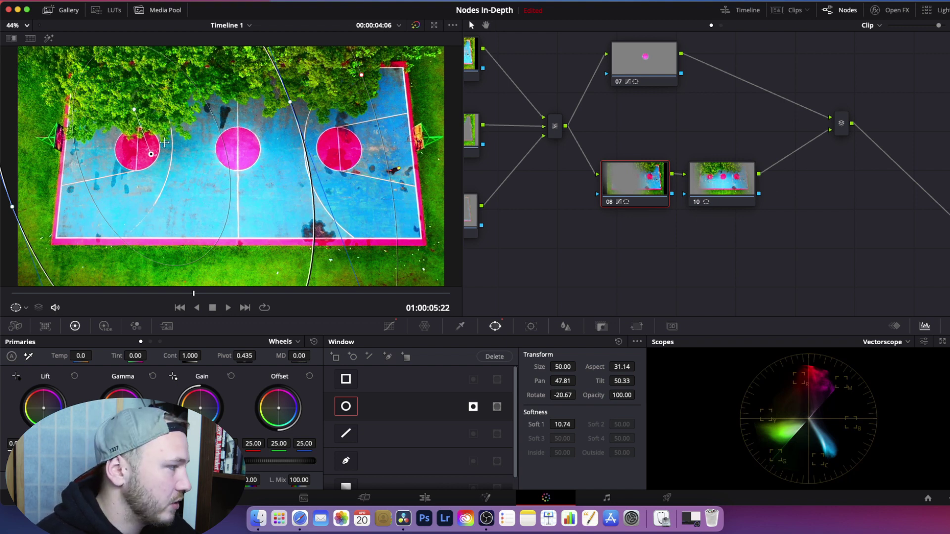
left_click_drag(151, 154, 241, 148)
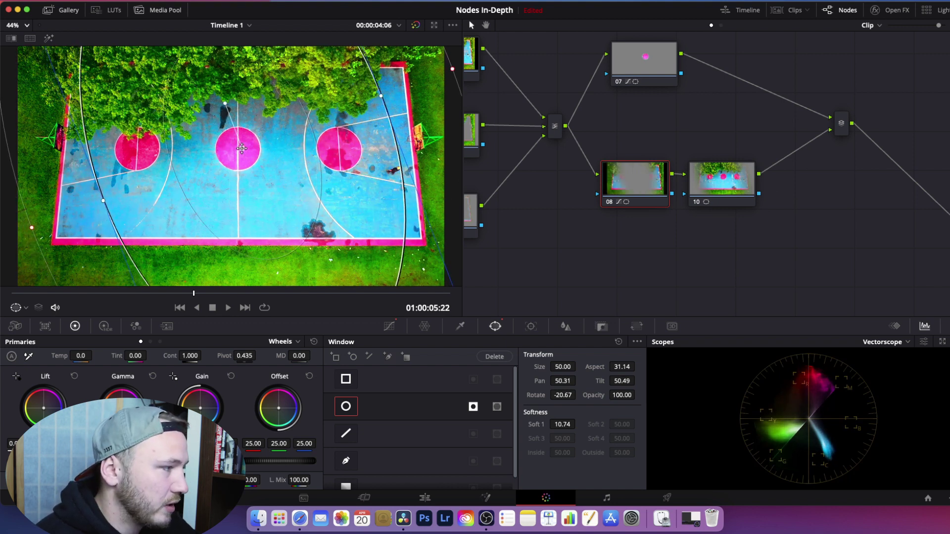
Replace serial node 10 with an outside node after node 08, and line it up beside node 08.
left_click_drag(704, 174, 716, 183)
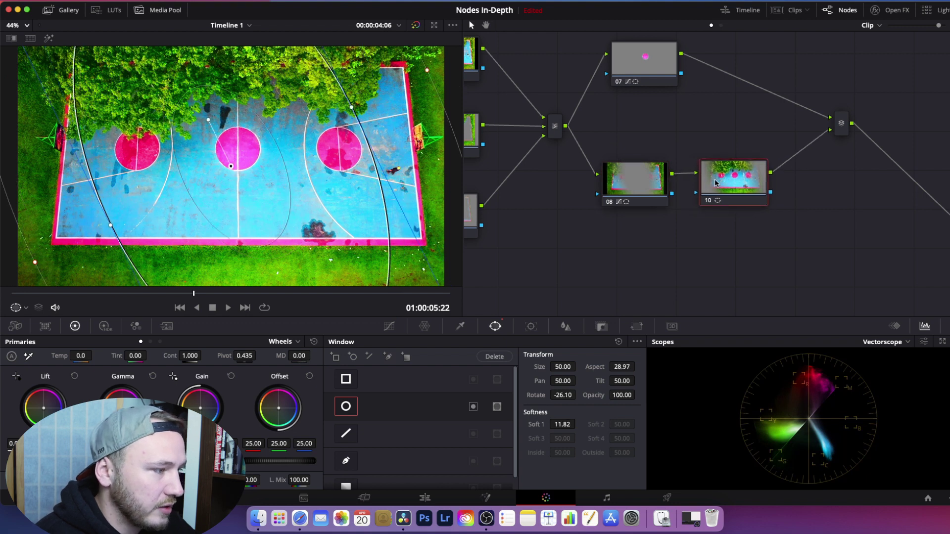
key("Delete")
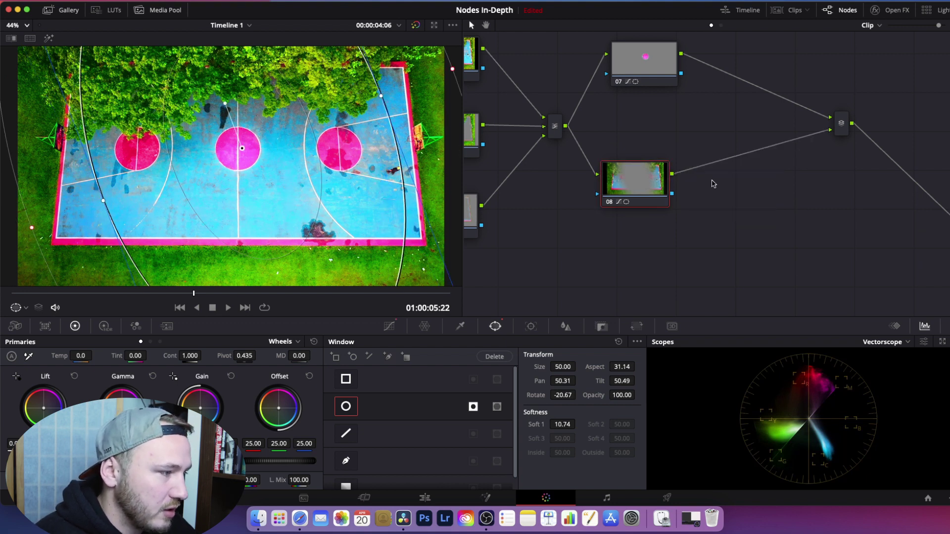
right_click(652, 185)
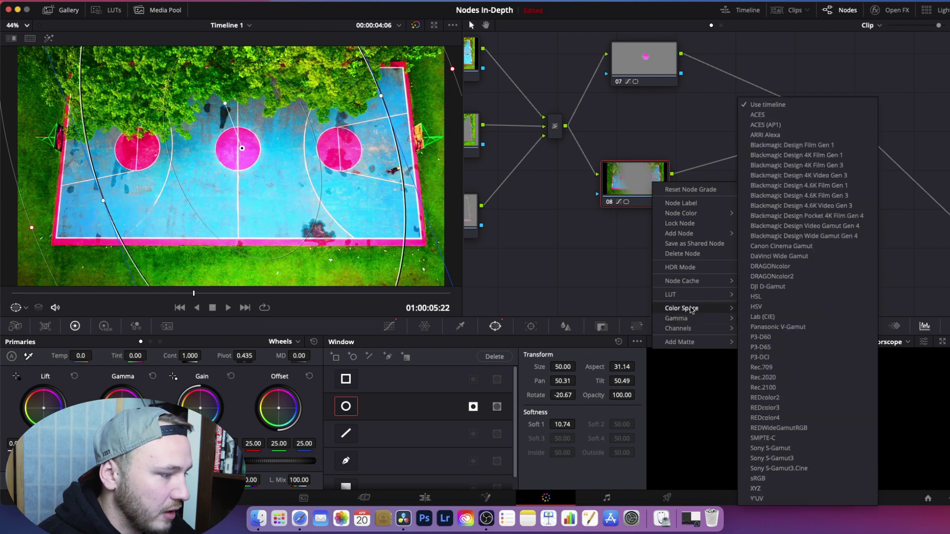
left_click(642, 227)
key("alt+s")
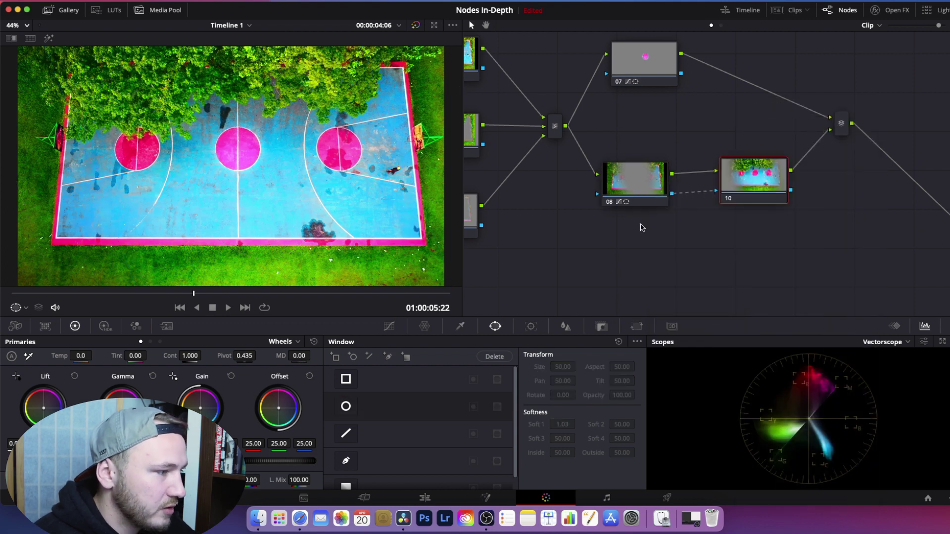
left_click_drag(756, 179, 709, 190)
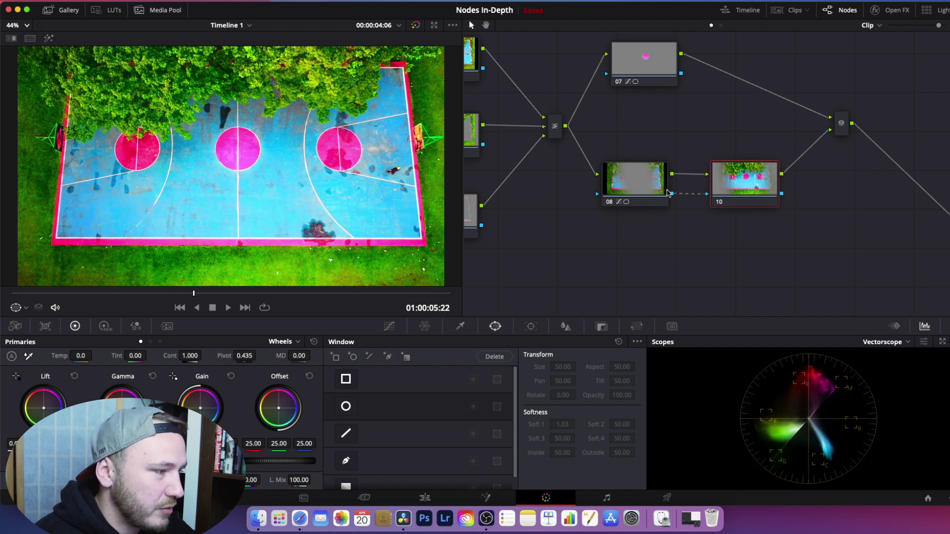
left_click_drag(752, 182, 760, 195)
Reposition node 08's window over the centre circle at pan about 50.19 and tilt about 50.44.
key("shift+Up")
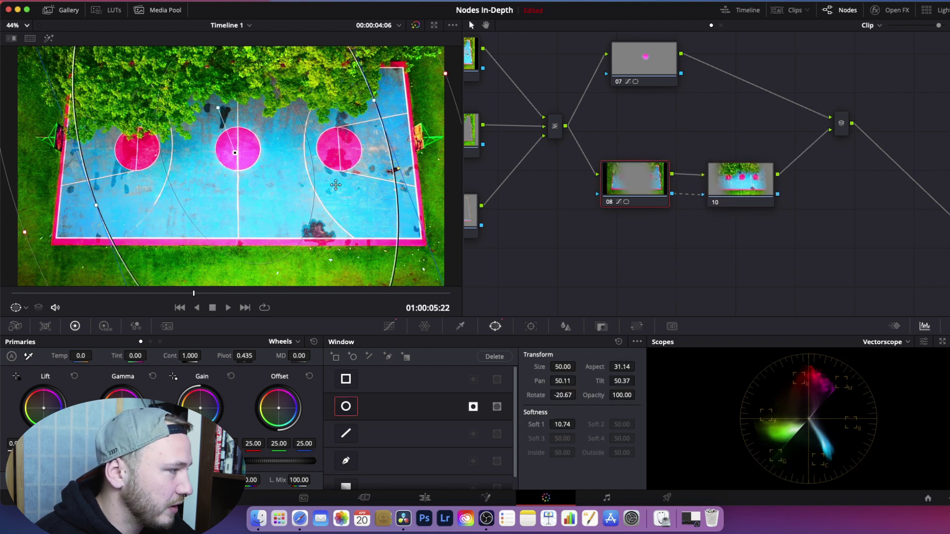
left_click_drag(234, 152, 238, 149)
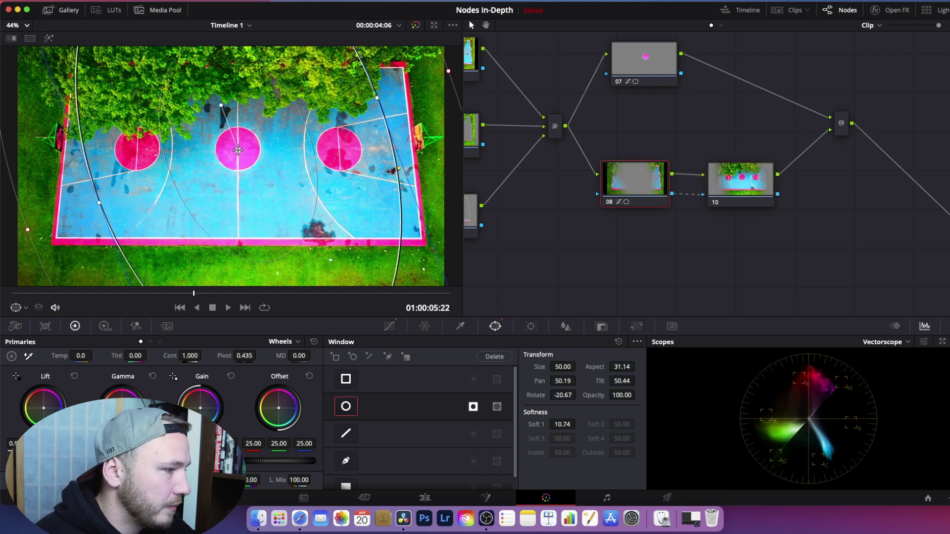
Turn on editable splines for node 10's custom curve and brighten the area by pulling the highlight handle upward.
left_click(759, 179)
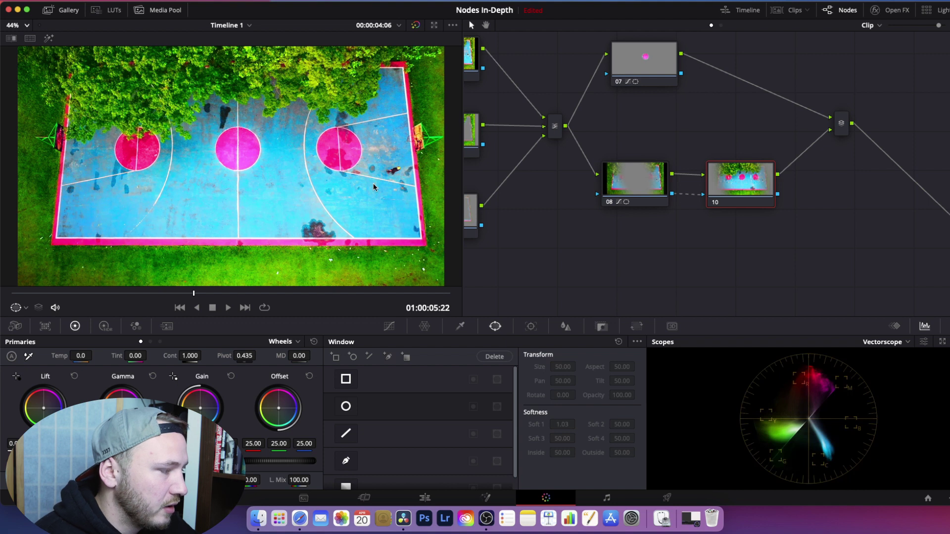
left_click(388, 327)
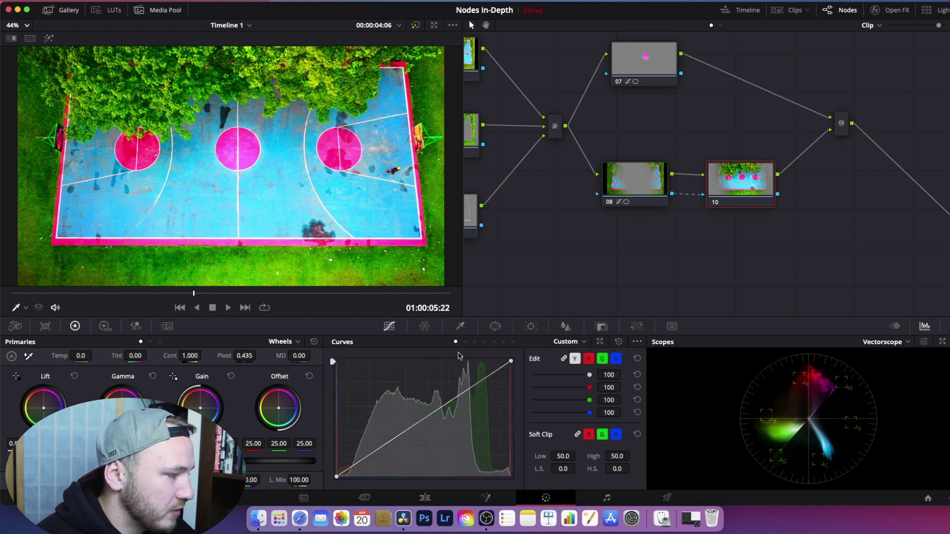
left_click(637, 342)
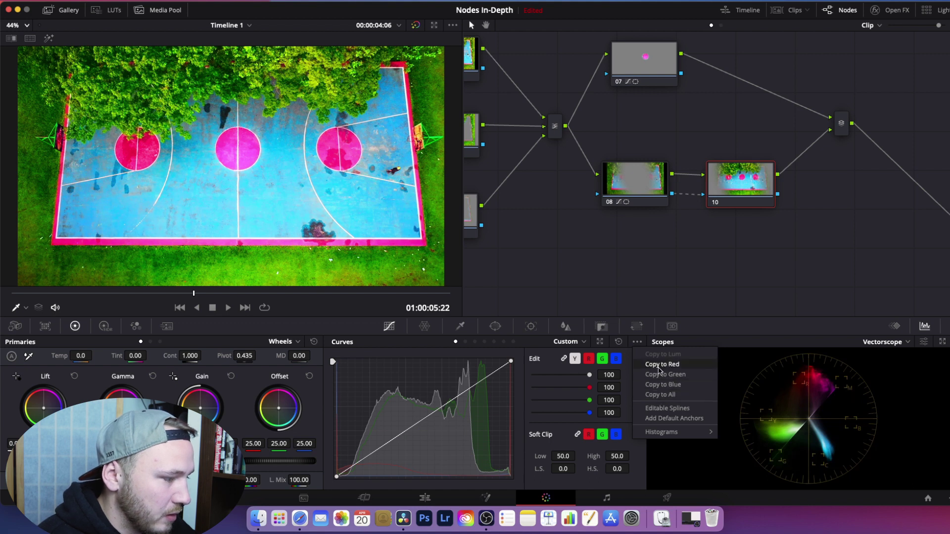
left_click(667, 408)
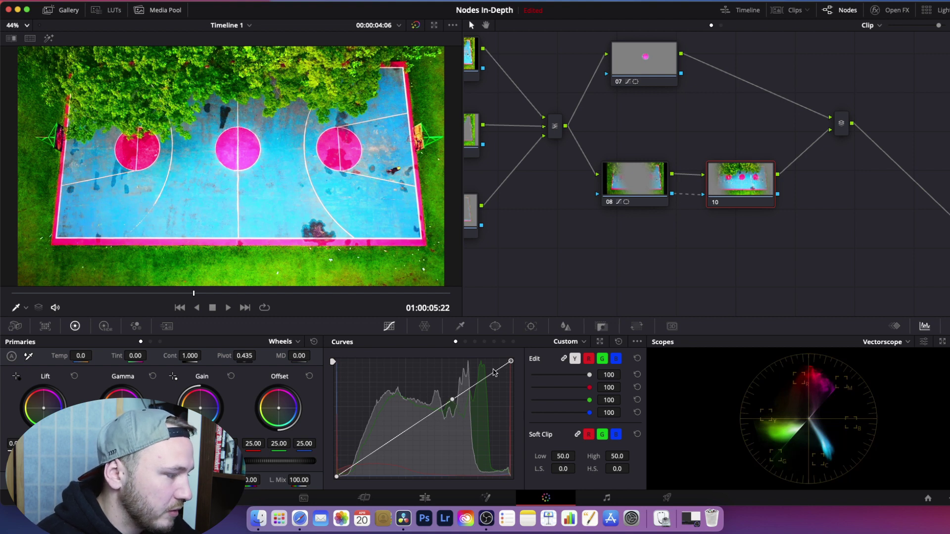
mouse_move(453, 401)
left_mouse_down()
mouse_move(435, 365)
mouse_move(448, 391)
mouse_move(418, 364)
mouse_move(450, 397)
left_mouse_up()
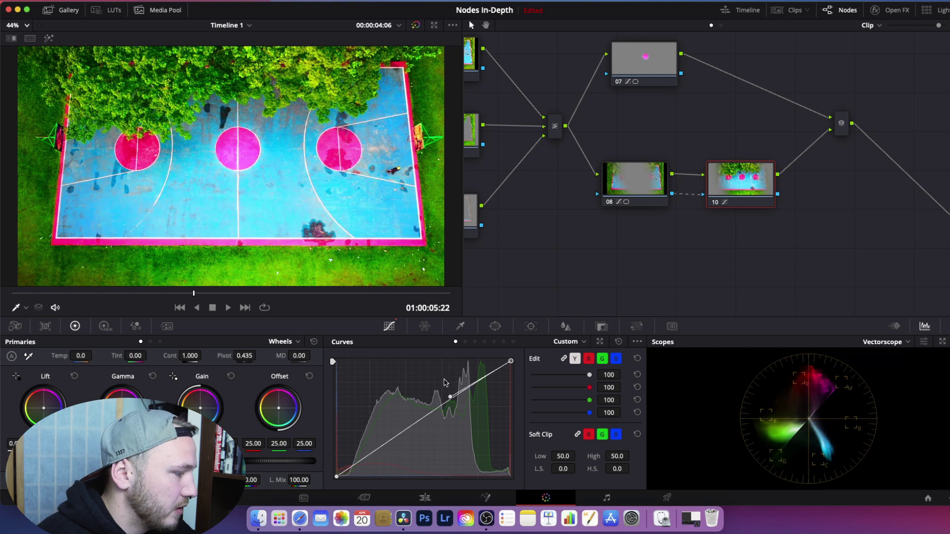
left_click_drag(451, 399, 435, 370)
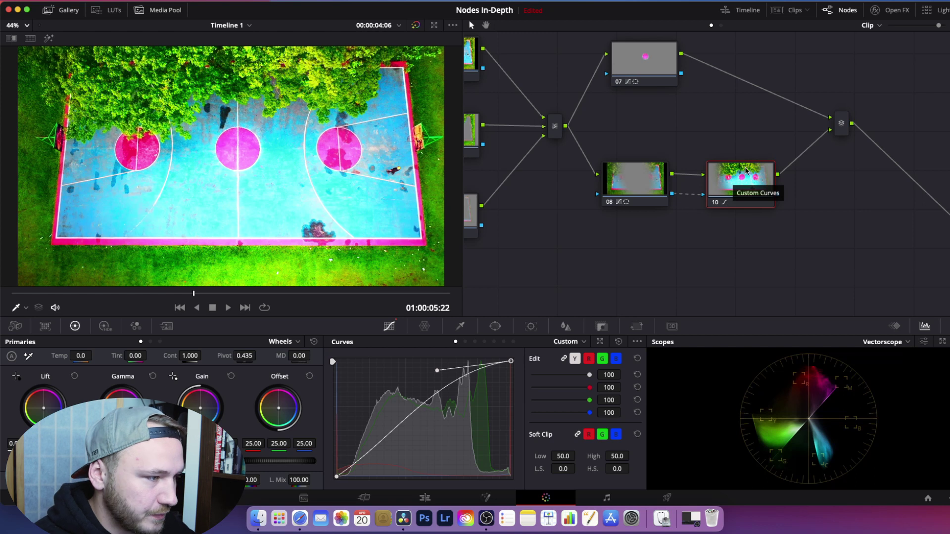
Fit the whole node tree in view and examine its exposure, balance, parallel, layer and outside node groups.
key("shift+z")
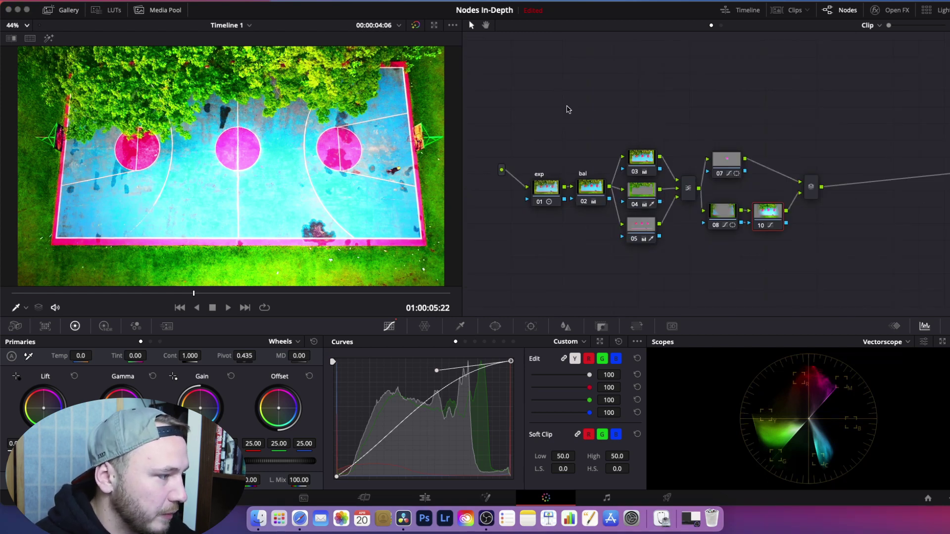
left_click_drag(528, 118, 841, 267)
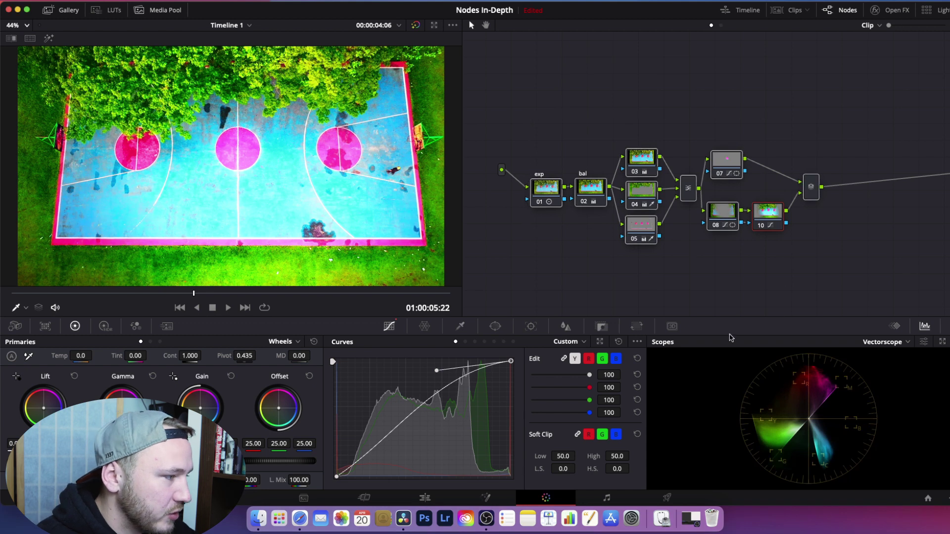
left_click_drag(526, 145, 749, 282)
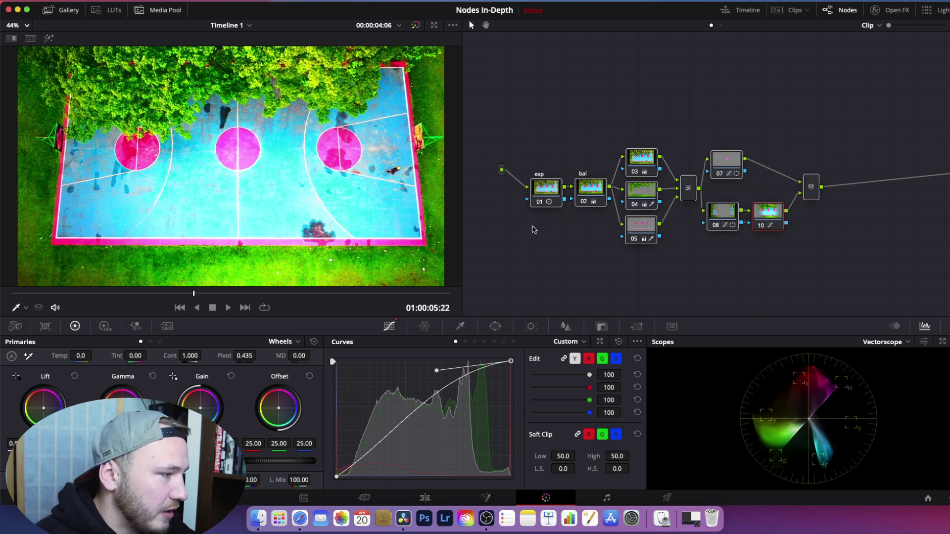
left_click(546, 195)
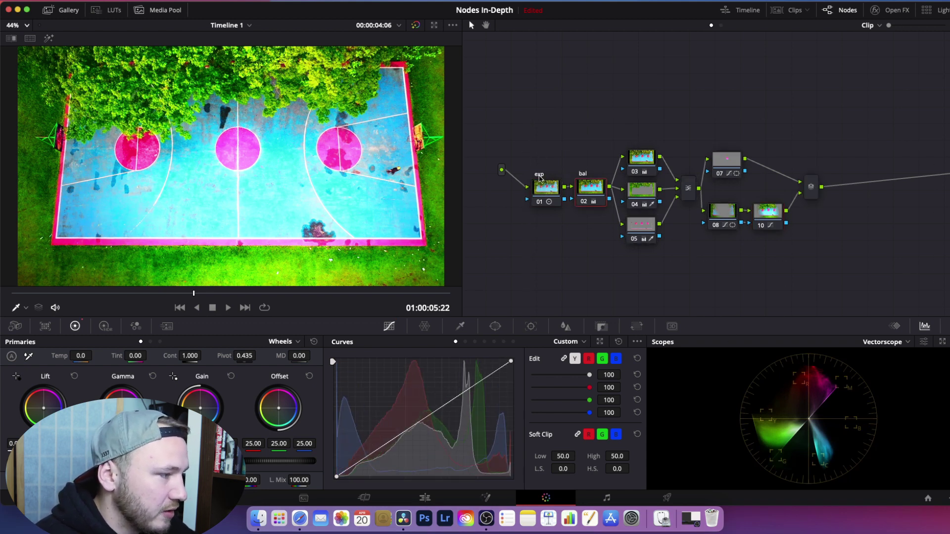
mouse_move(555, 220)
left_mouse_down()
mouse_move(591, 166)
mouse_move(558, 223)
mouse_move(589, 170)
mouse_move(577, 231)
mouse_move(546, 222)
mouse_move(589, 168)
mouse_move(563, 225)
left_mouse_up()
left_click_drag(640, 135, 652, 264)
left_click(637, 217)
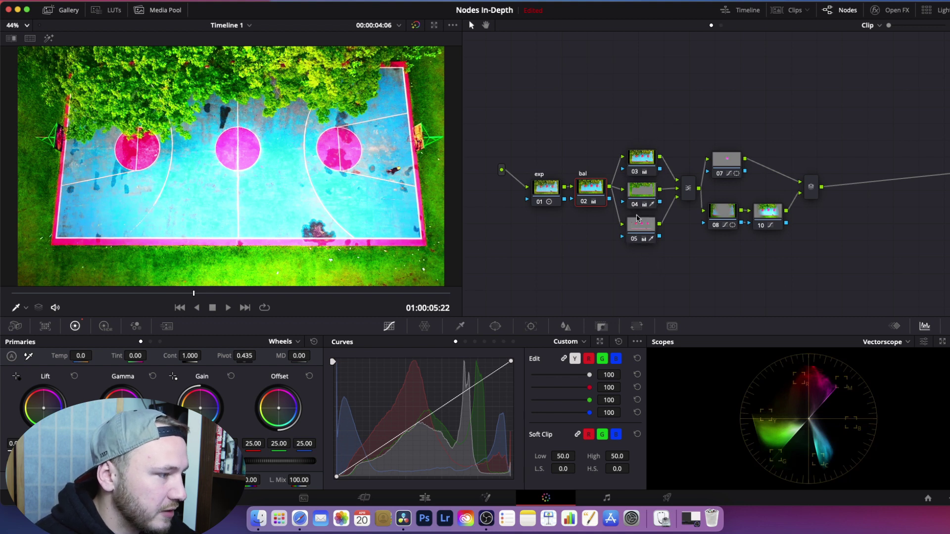
left_click_drag(694, 110, 728, 235)
left_click(765, 212)
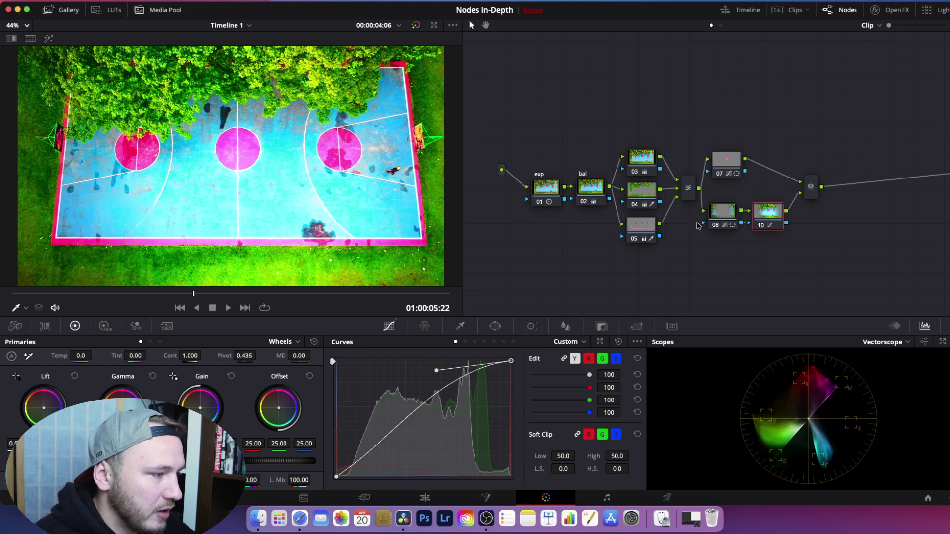
left_click_drag(635, 121, 722, 250)
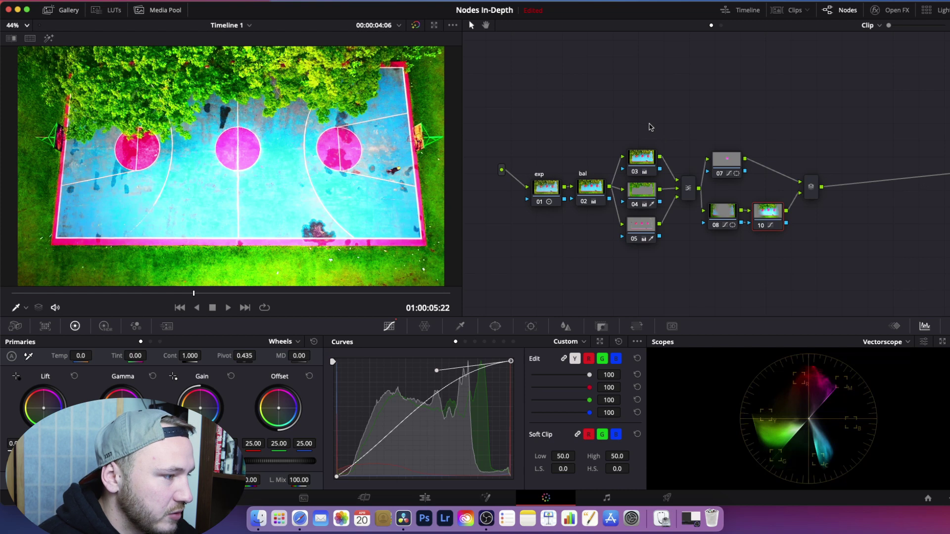
left_click_drag(695, 113, 732, 214)
left_click(732, 214)
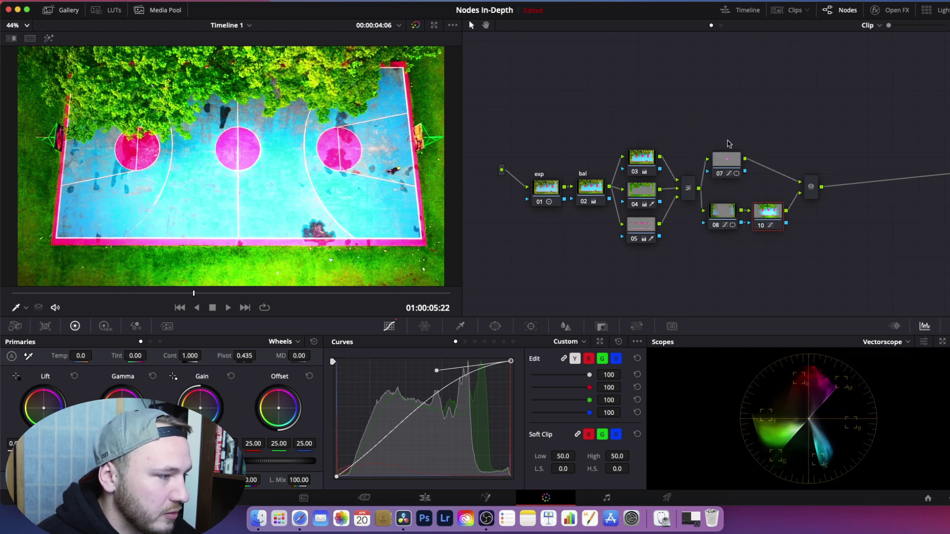
Nudge node 08 and the final mixer slightly, and check which corrections nodes 03 and 05 in the three-node stack carry.
left_click(722, 214)
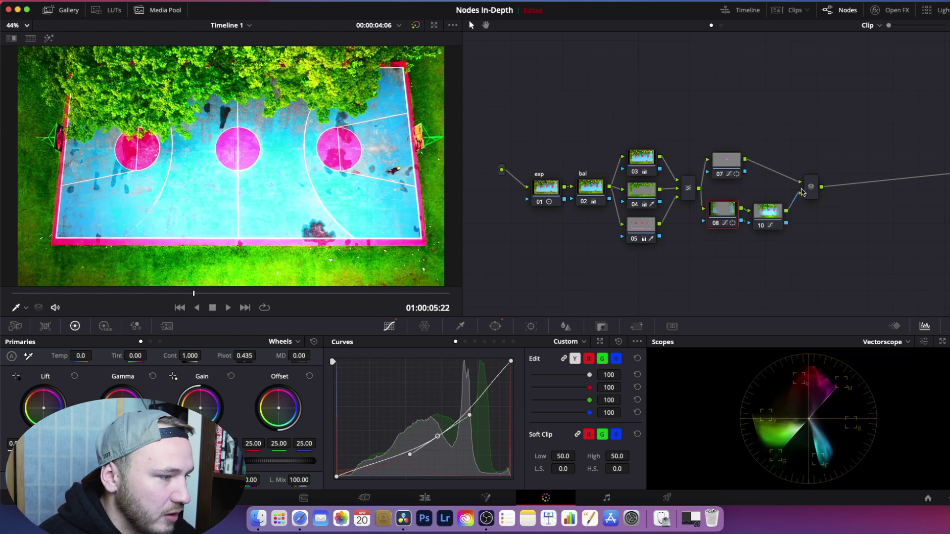
mouse_move(811, 189)
left_mouse_down()
mouse_move(766, 181)
mouse_move(817, 185)
left_mouse_up()
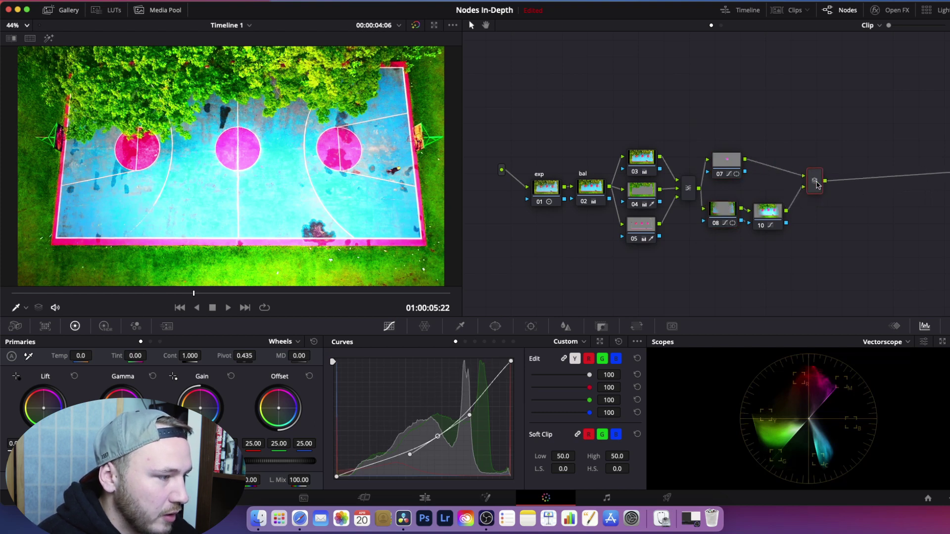
left_click_drag(641, 129, 651, 266)
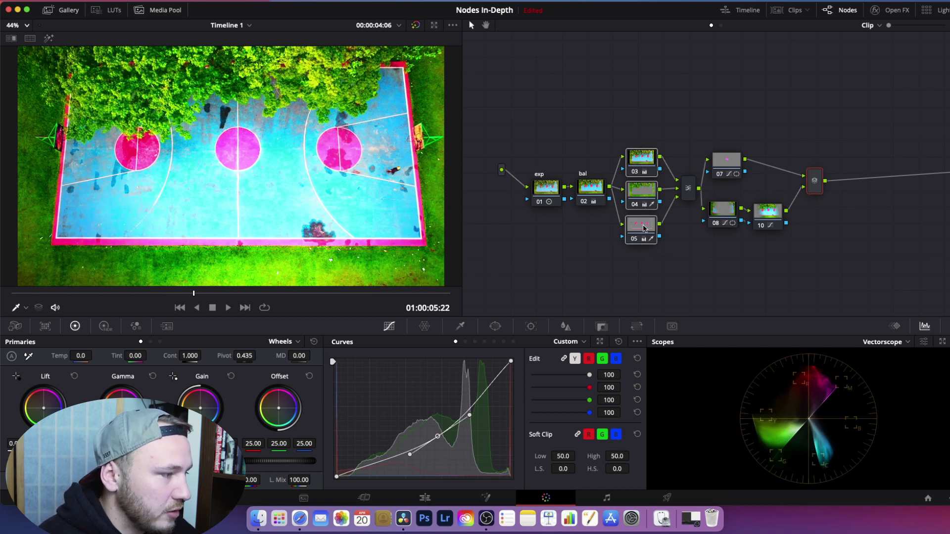
mouse_move(639, 231)
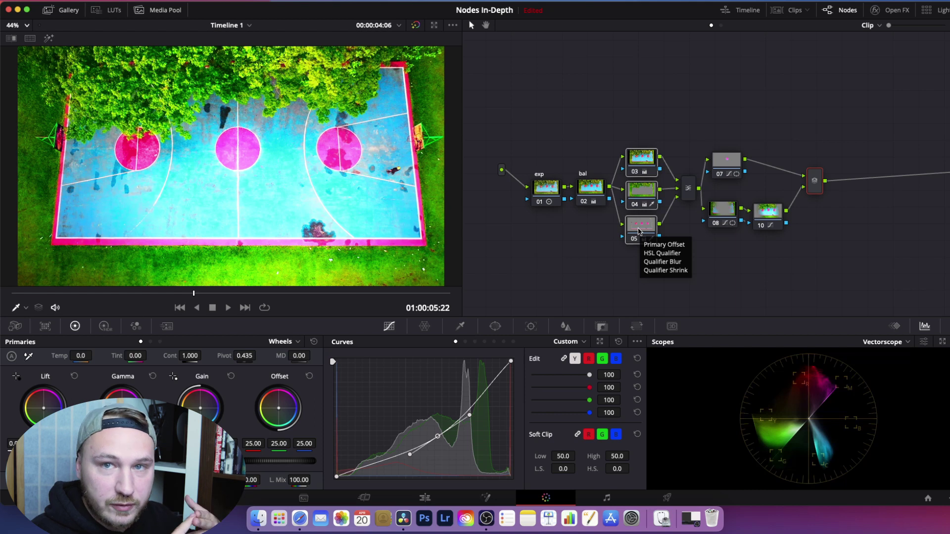
mouse_move(646, 162)
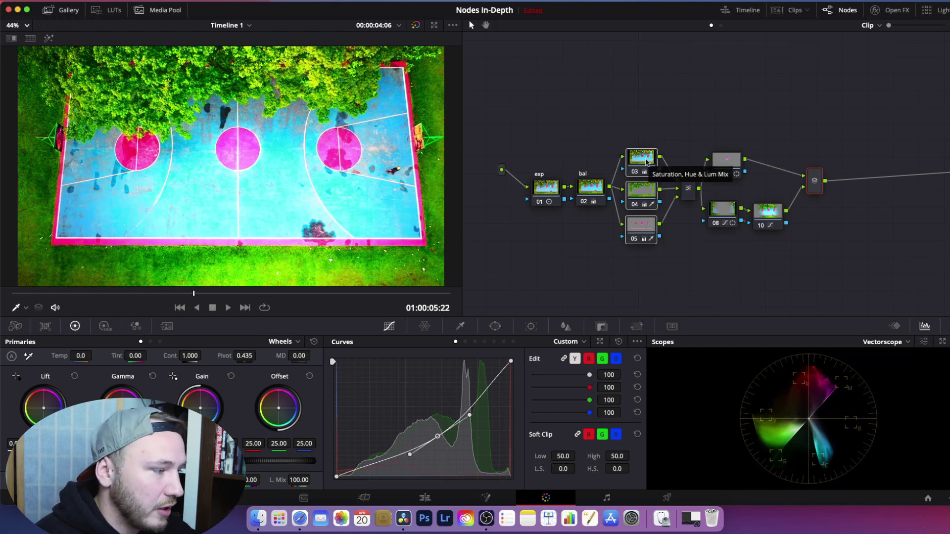